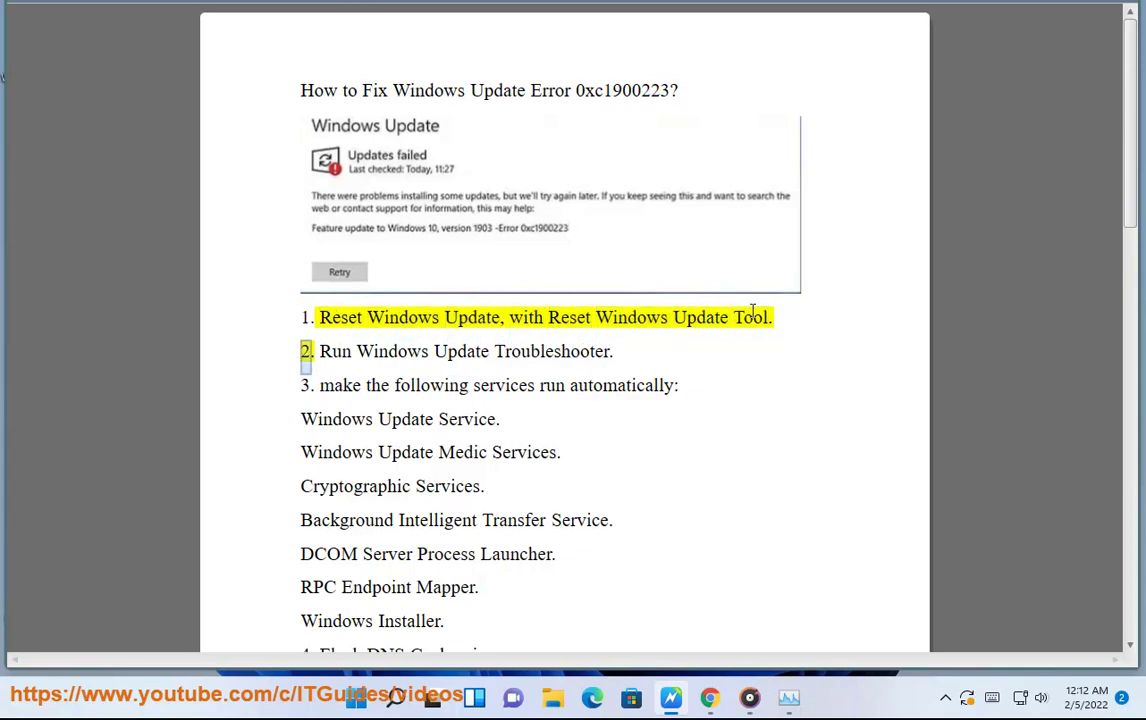
Step: Copy "Reset Windows Update Tool" from the document's first item, switch to Chrome, and search Google for it
left_click_drag(769, 318, 553, 318)
key("ctrl+c")
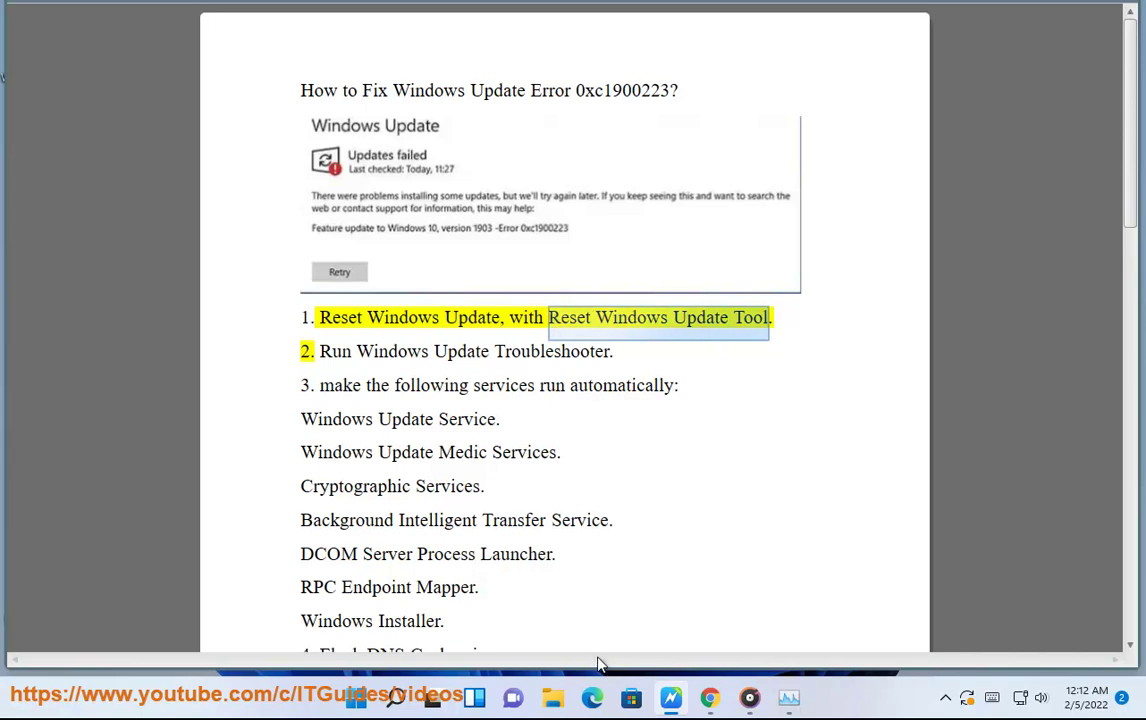
left_click(710, 697)
left_click(404, 57)
key("ctrl+v")
key("Return")
left_click(241, 27)
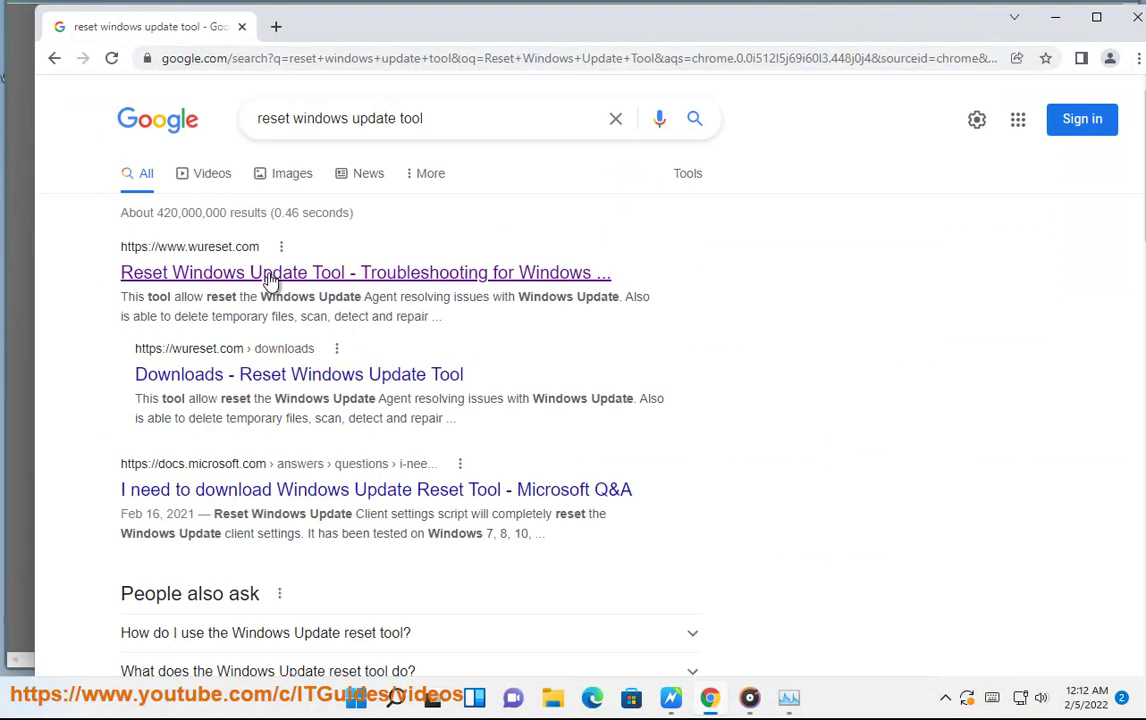
Step: Locate wureset11009_setup_winx64.exe through Chrome's download list, run it from its folder, and allow it to make changes
left_click(1138, 58)
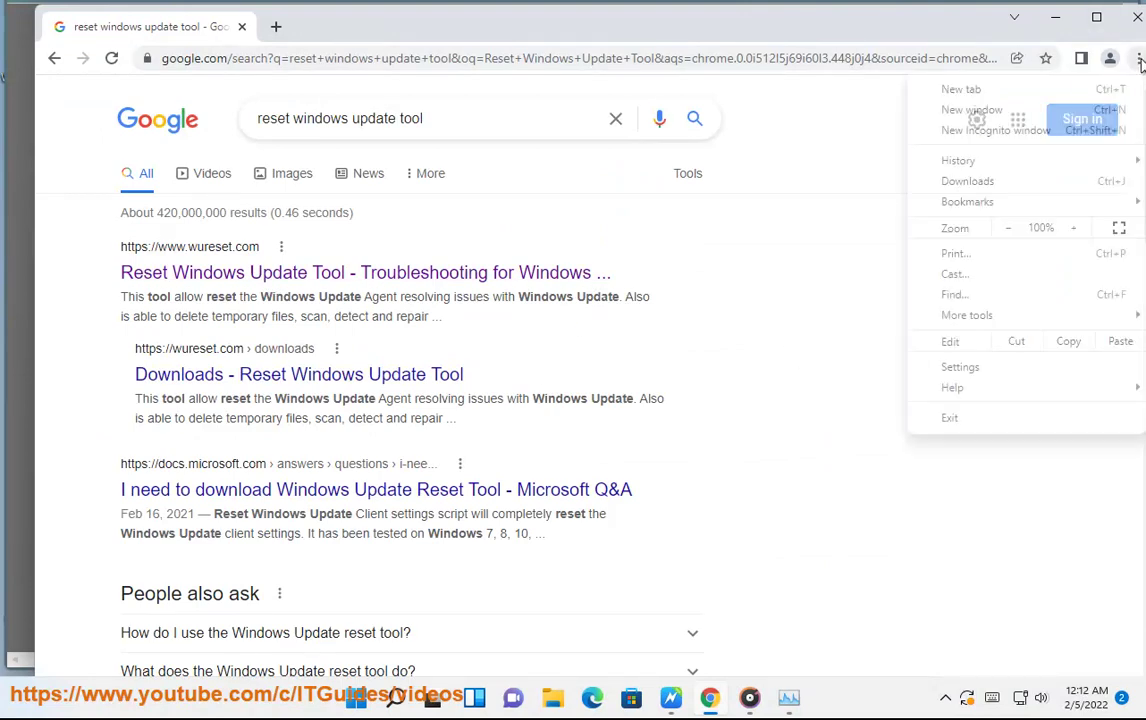
left_click(1012, 186)
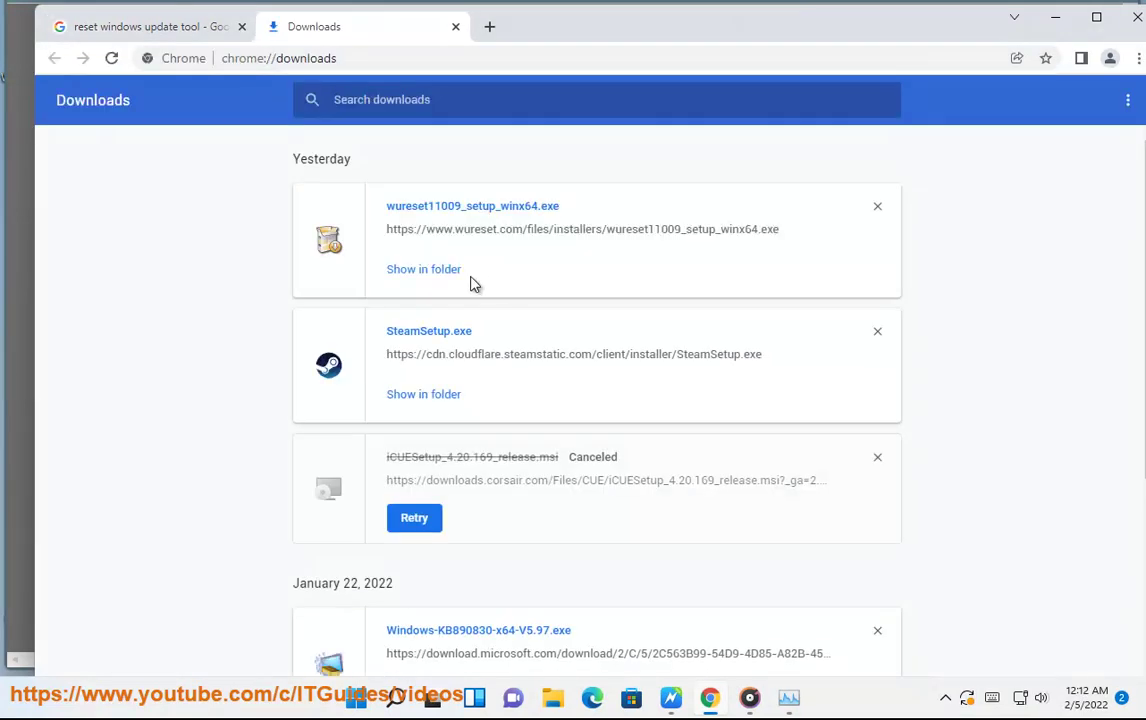
left_click(438, 270)
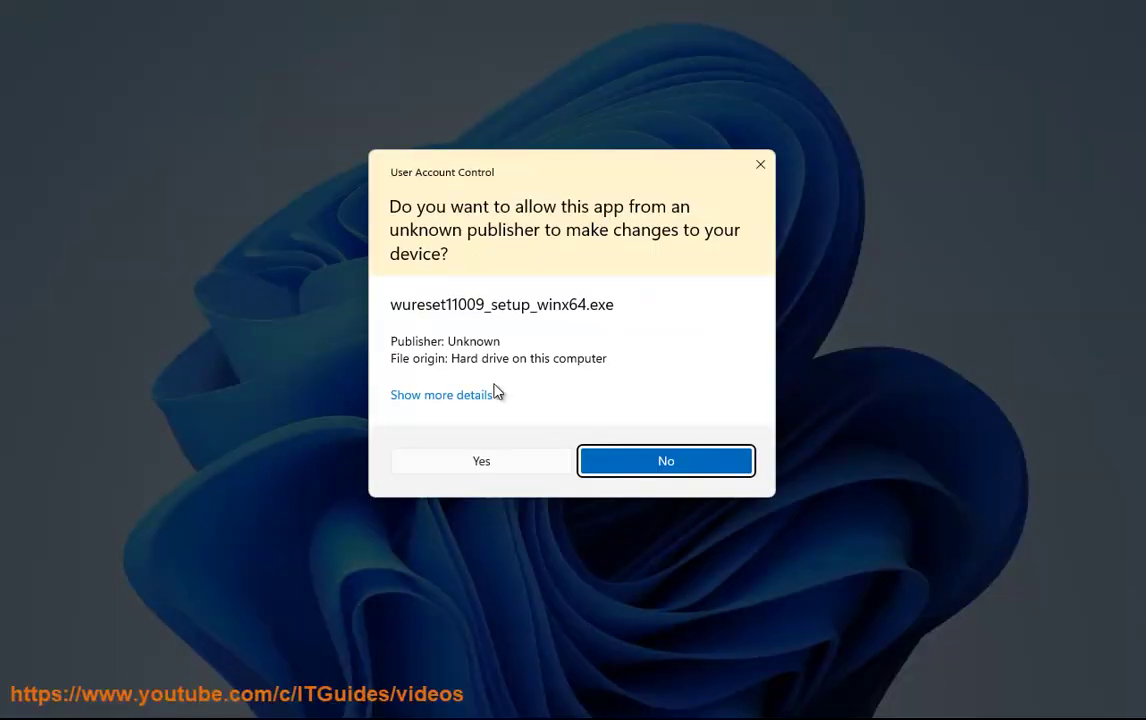
left_click(495, 393)
left_click(512, 518)
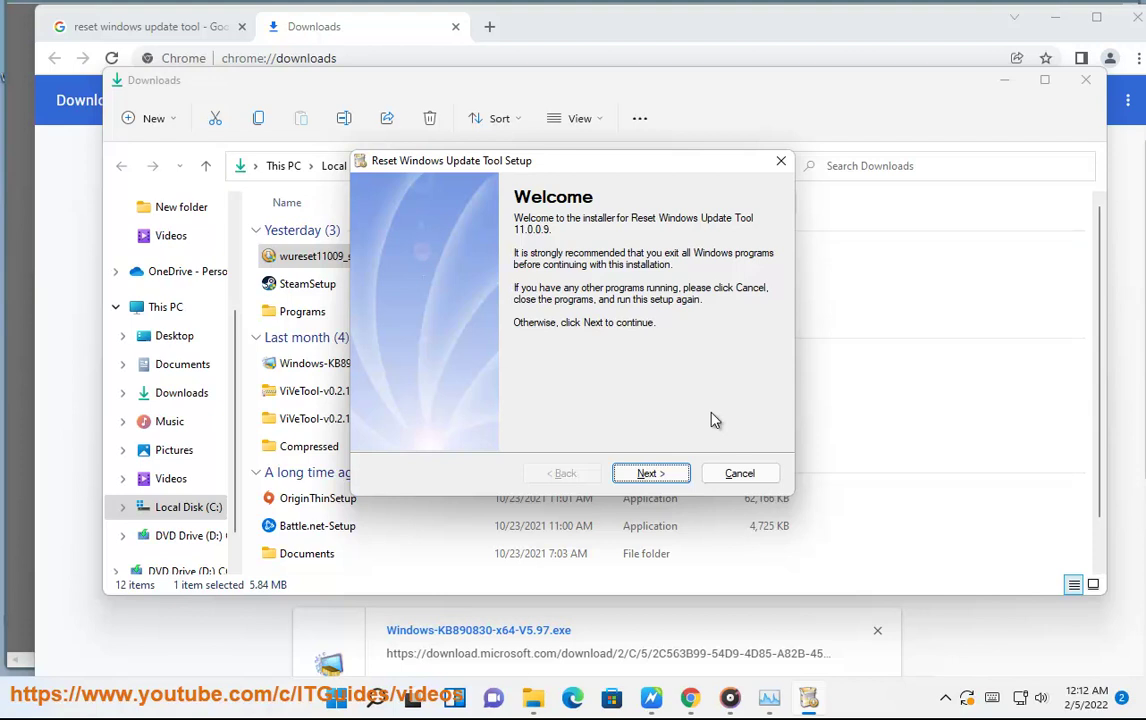
Step: Install Reset Windows Update Tool in C:\Program Files\wureset with the Reset Windows Update Tool shortcut folder, and close the Downloads folder and Chrome
left_click(676, 475)
left_click(457, 417)
left_click_drag(765, 287, 772, 366)
left_click(651, 474)
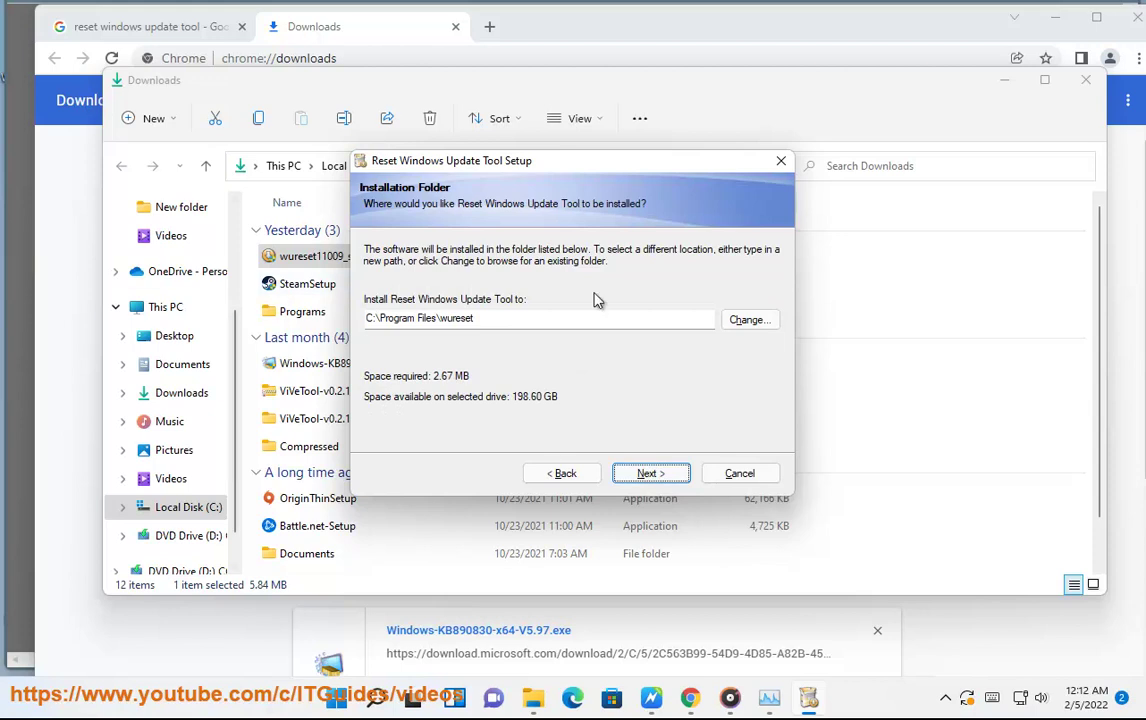
left_click(660, 466)
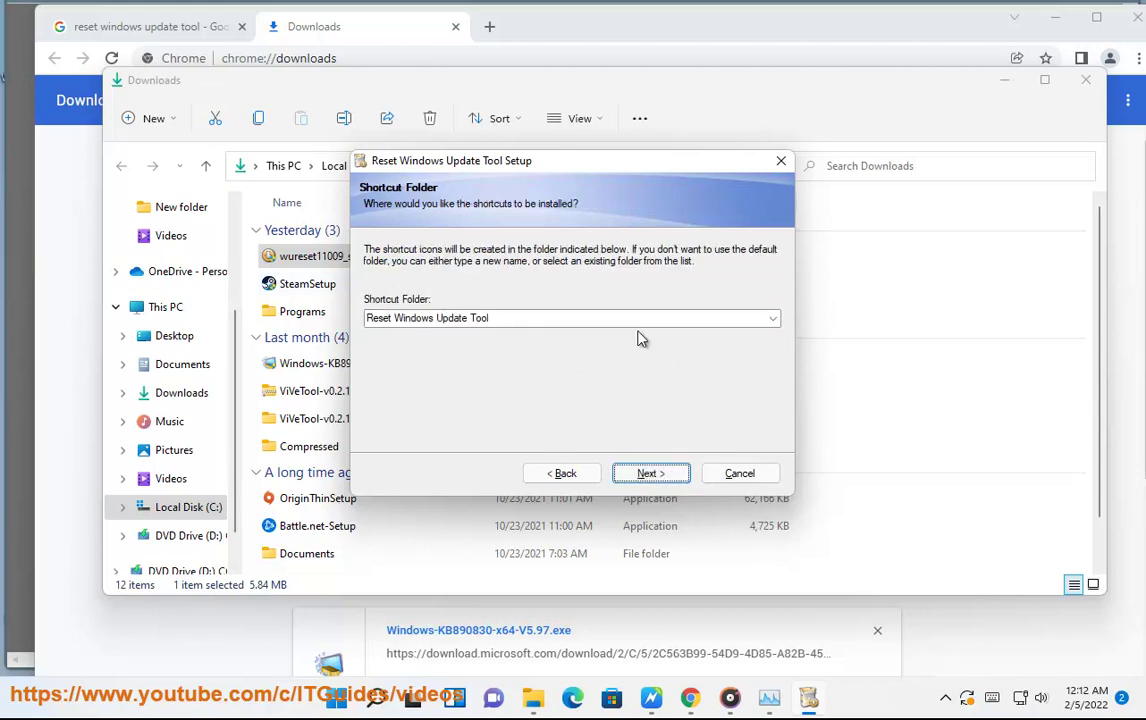
left_click(639, 321)
left_click(653, 471)
left_click(652, 474)
left_click(659, 474)
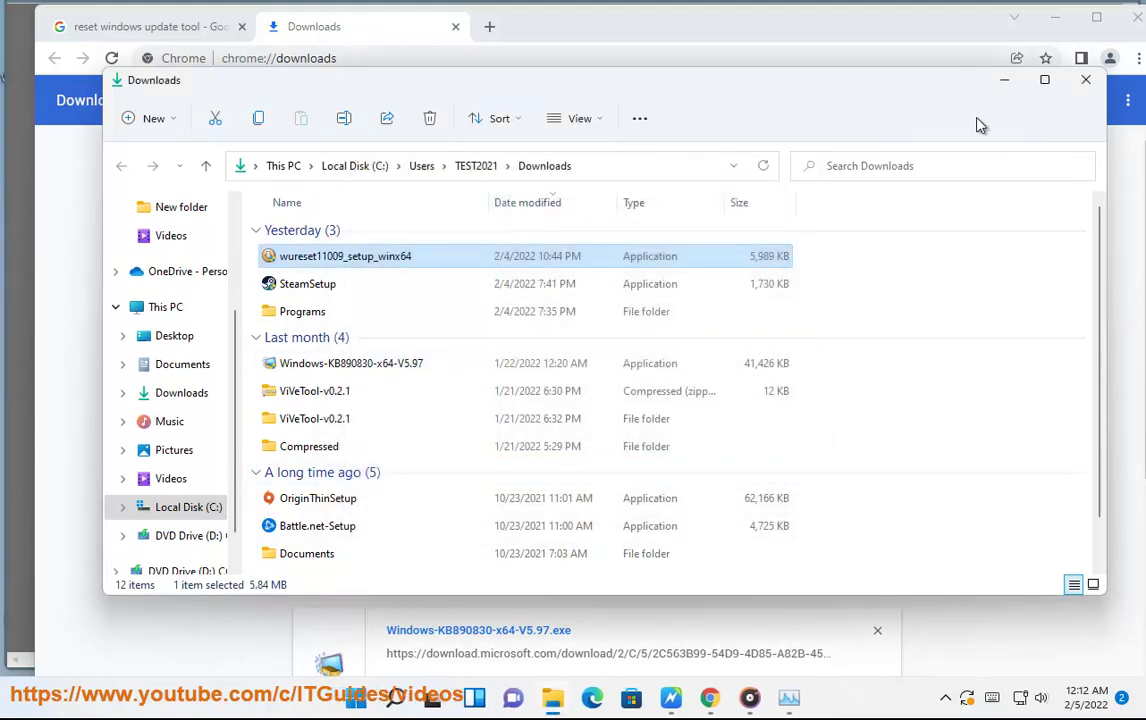
left_click(1085, 79)
left_click(1132, 18)
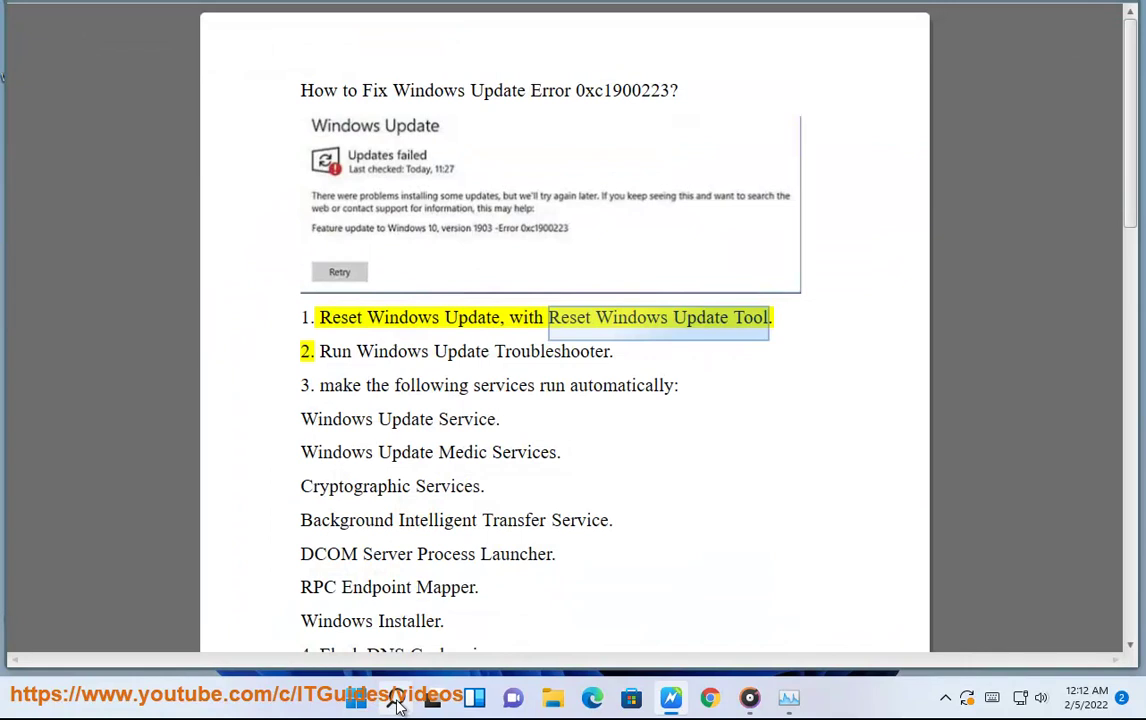
Step: Try to start Reset Windows Update Tool without administrator rights in English (option 0), and close its window
left_click(395, 697)
type("re")
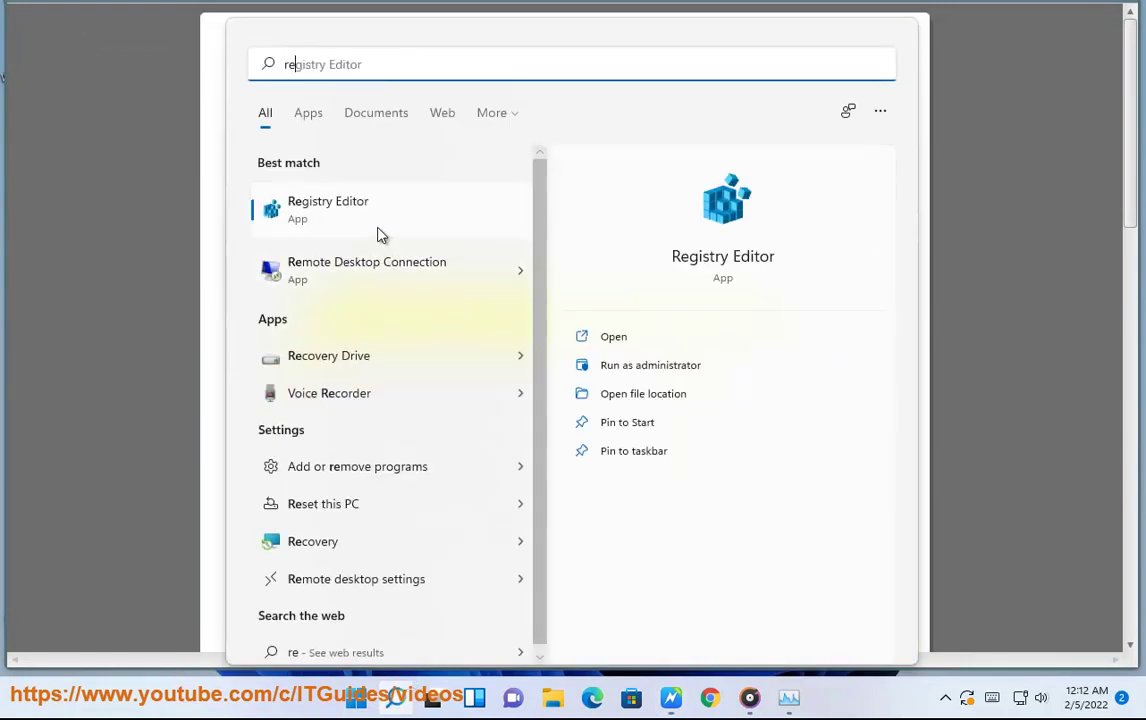
type("se")
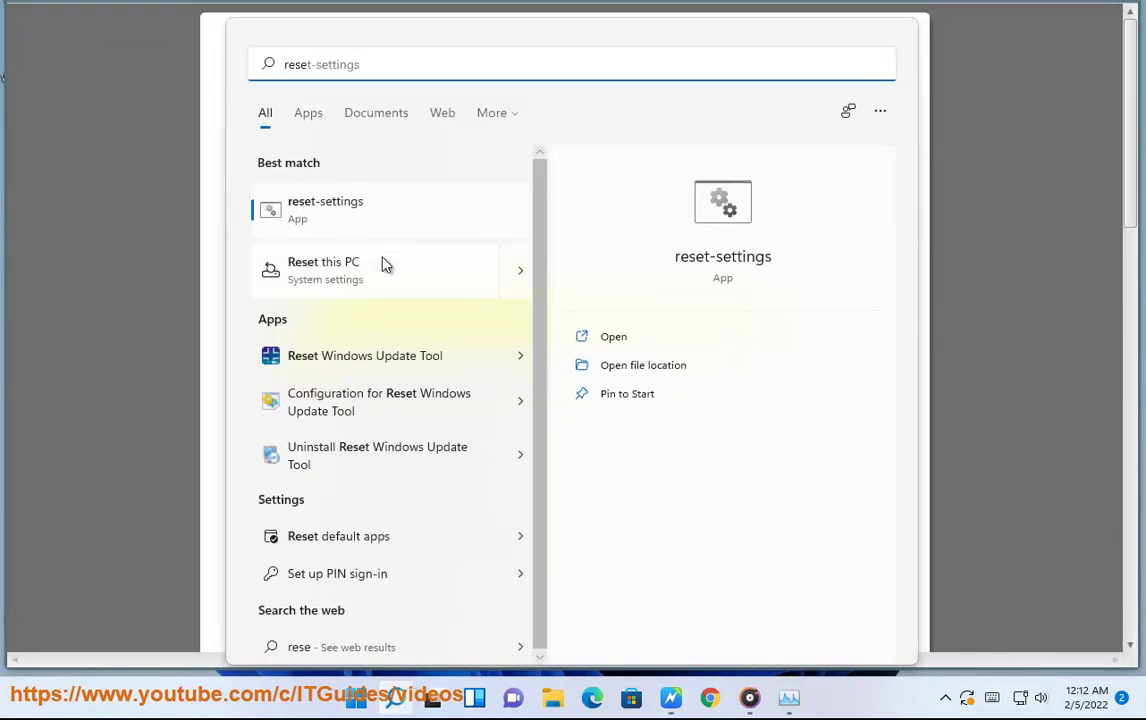
left_click(379, 368)
left_click_drag(451, 116, 789, 145)
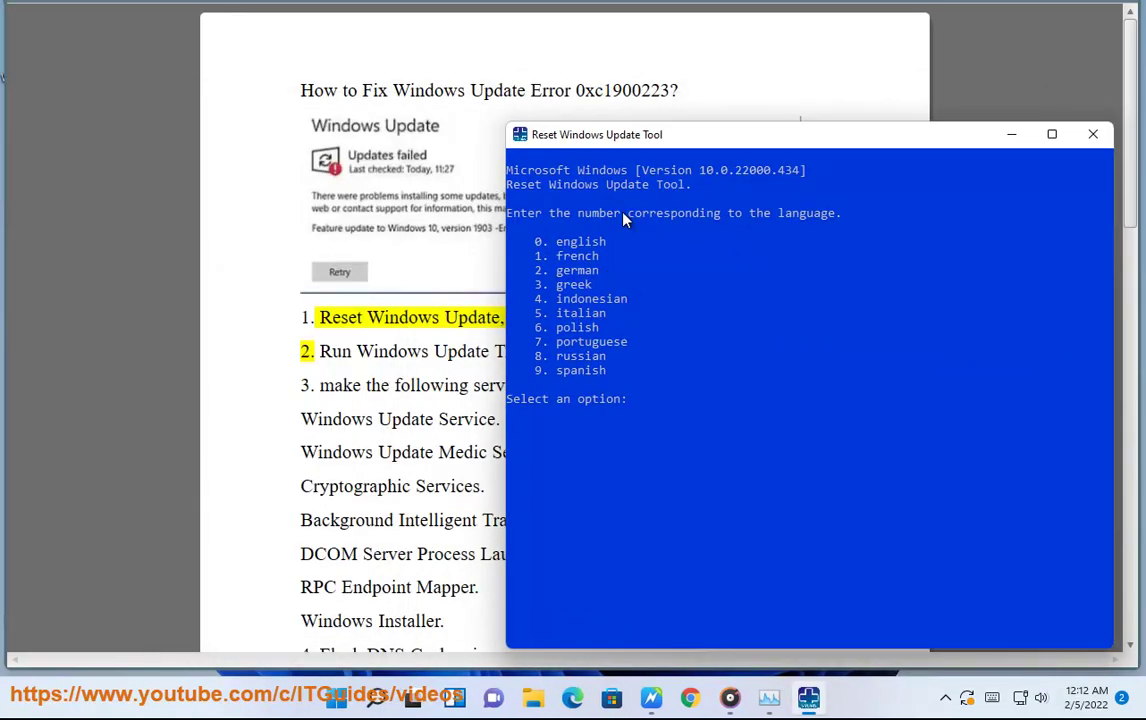
type("0")
key("Return")
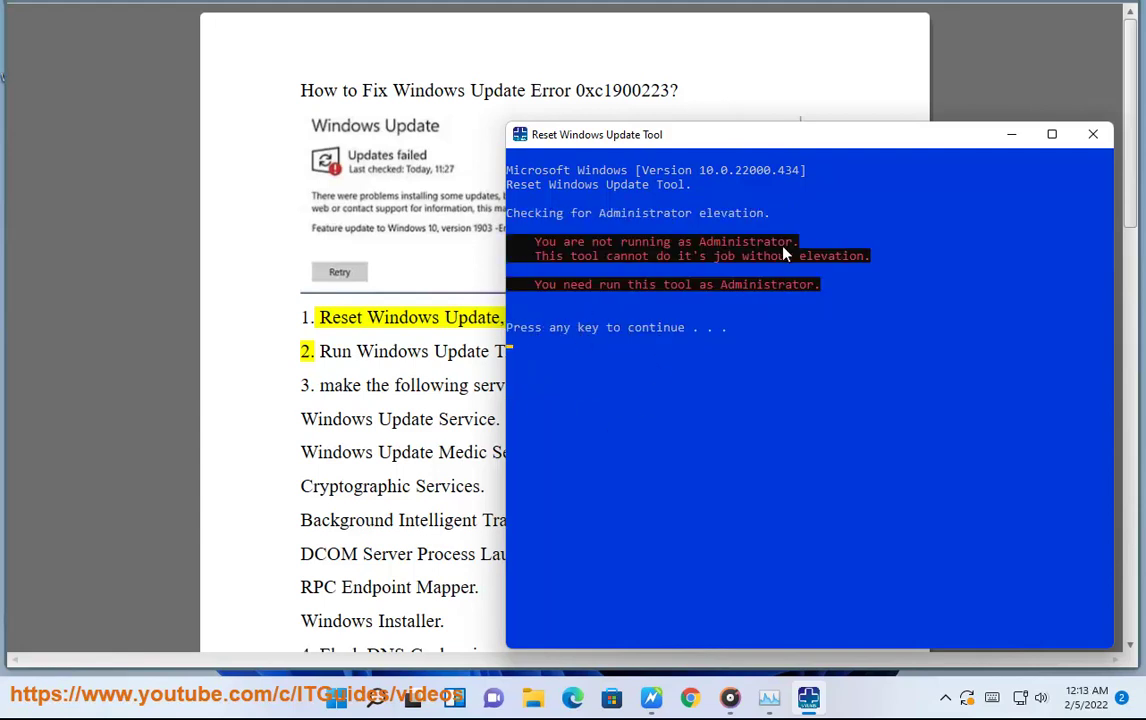
left_click(1093, 134)
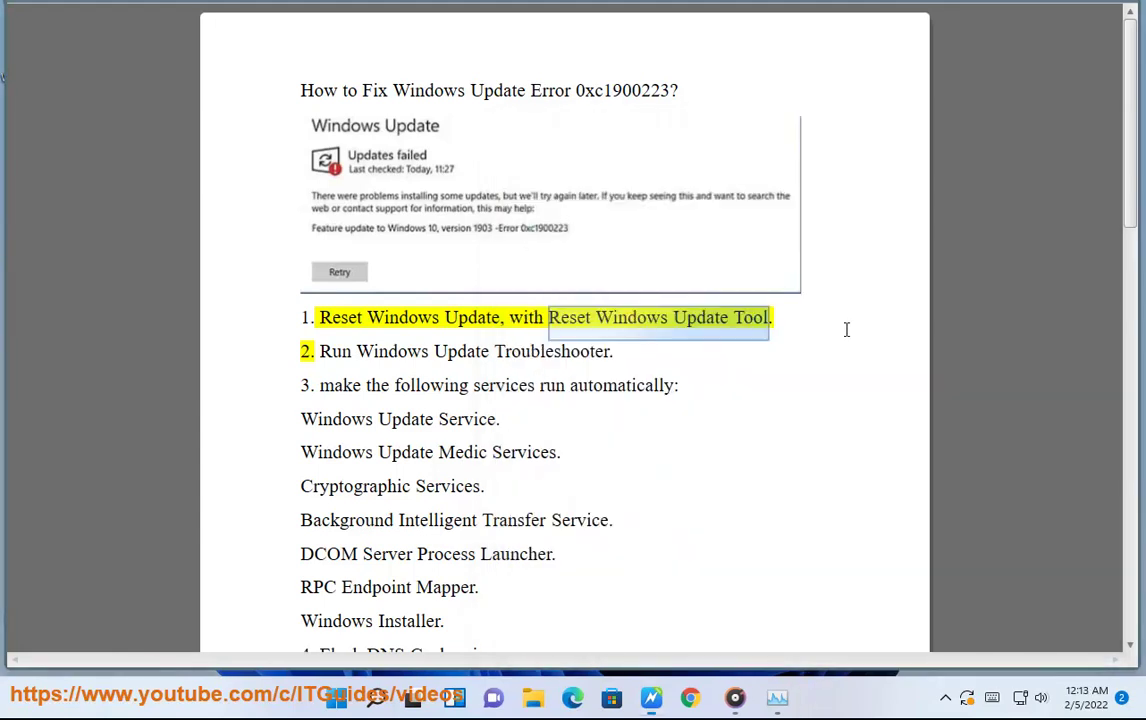
Step: Find Reset Windows Update Tool with Windows search, run it as administrator, and allow wureset.exe to make changes
left_click(390, 705)
type("rese")
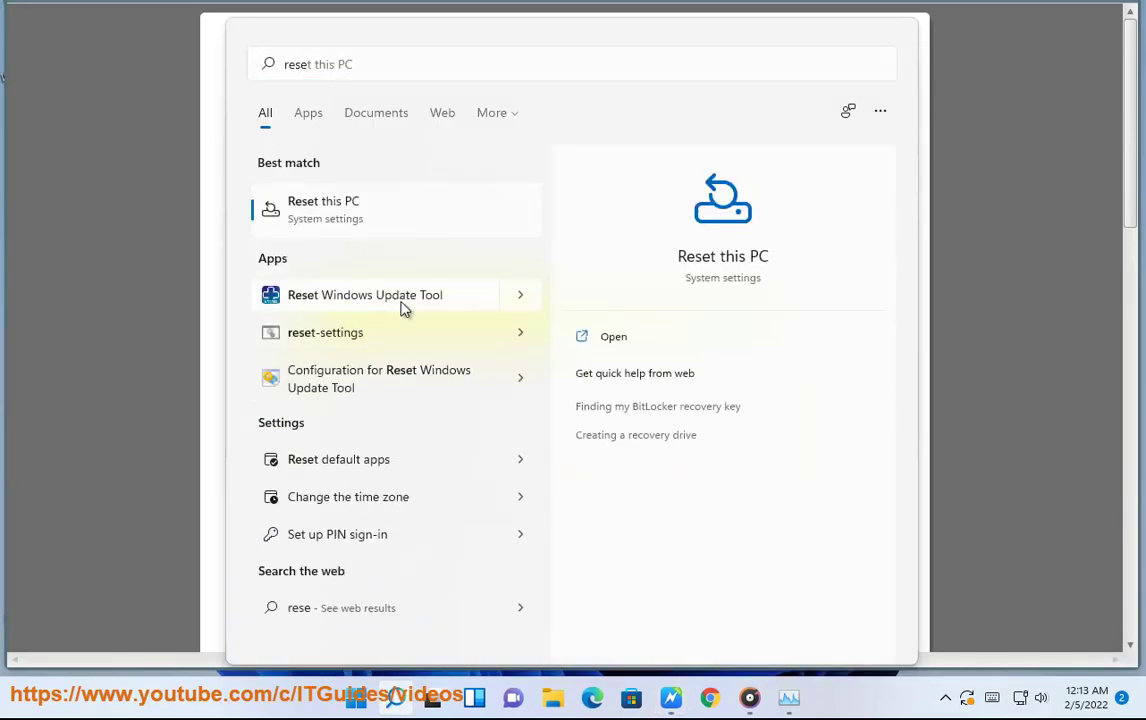
right_click(403, 307)
left_click(470, 327)
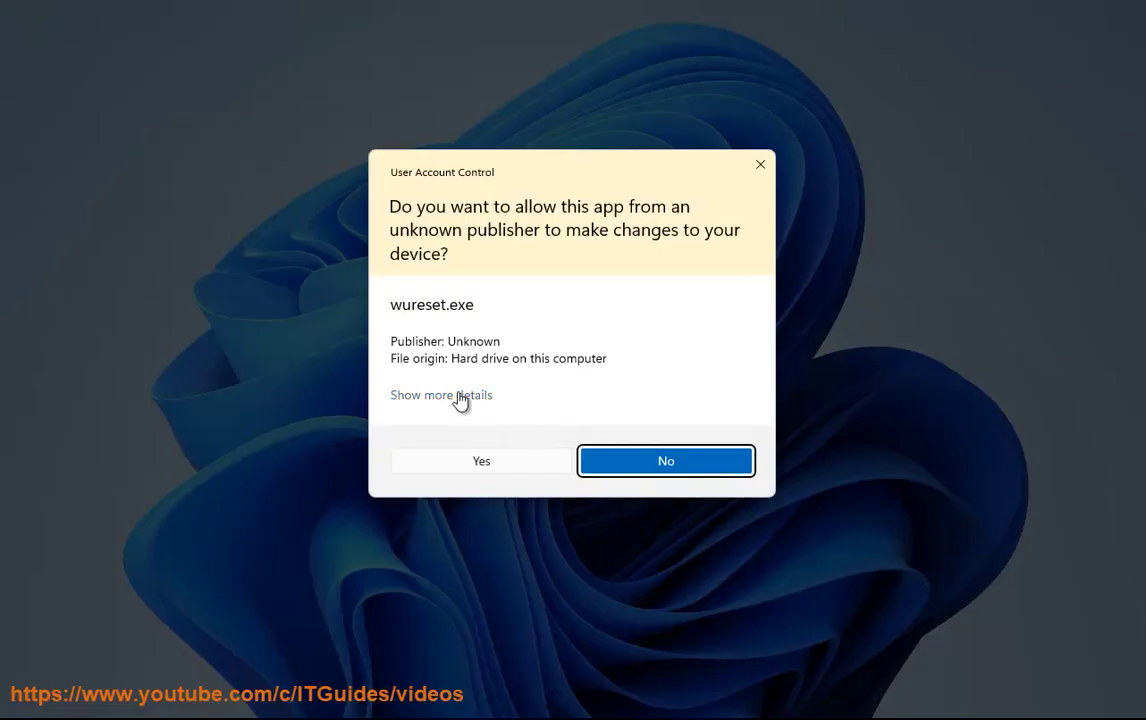
left_click(460, 395)
left_click(476, 511)
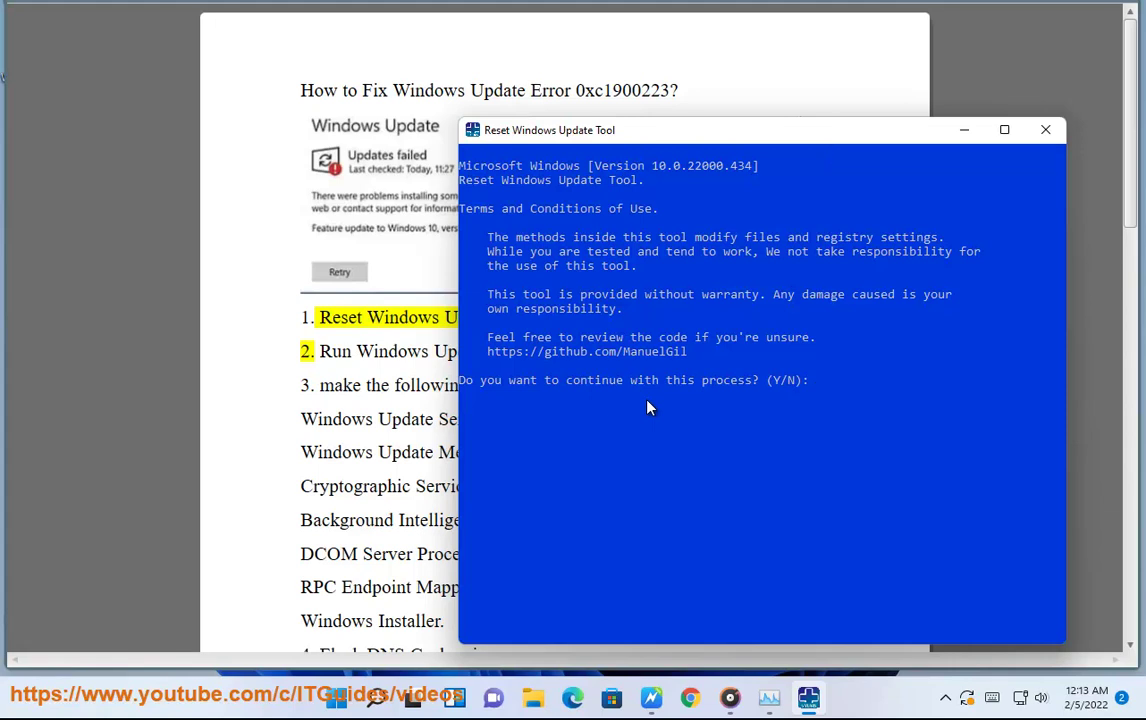
Step: Accept the tool's terms of use, highlight option 2 for resetting the Windows Update Components, and minimize the tool
type("y")
key("Return")
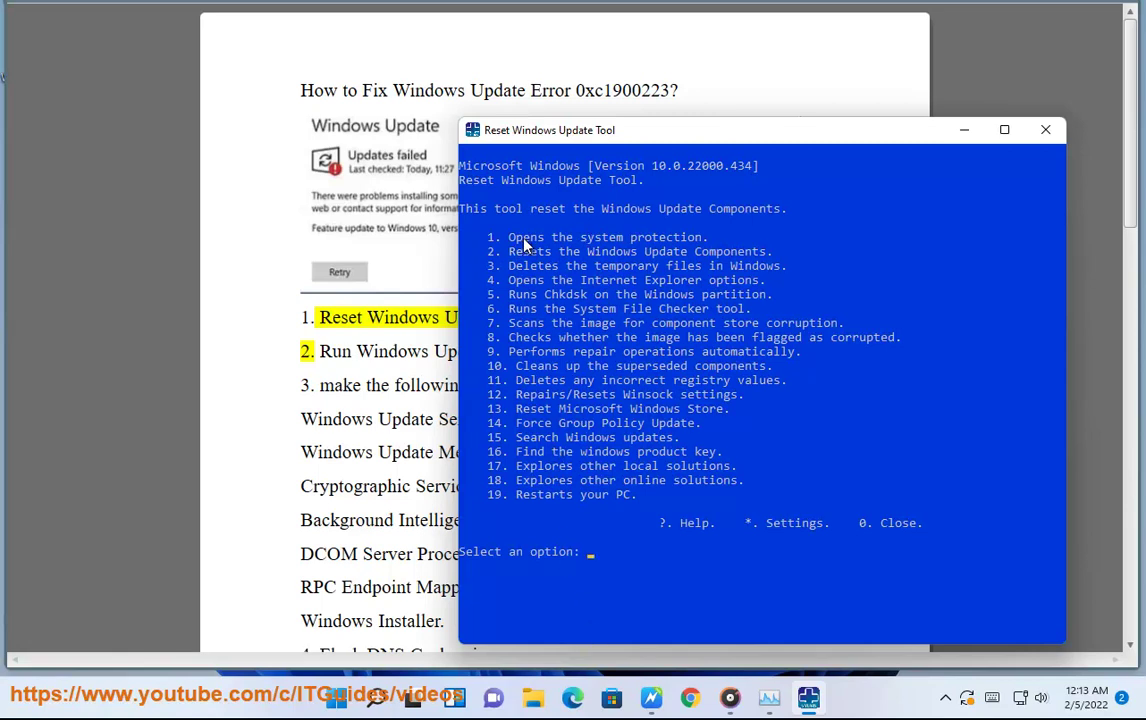
left_click_drag(503, 251, 742, 258)
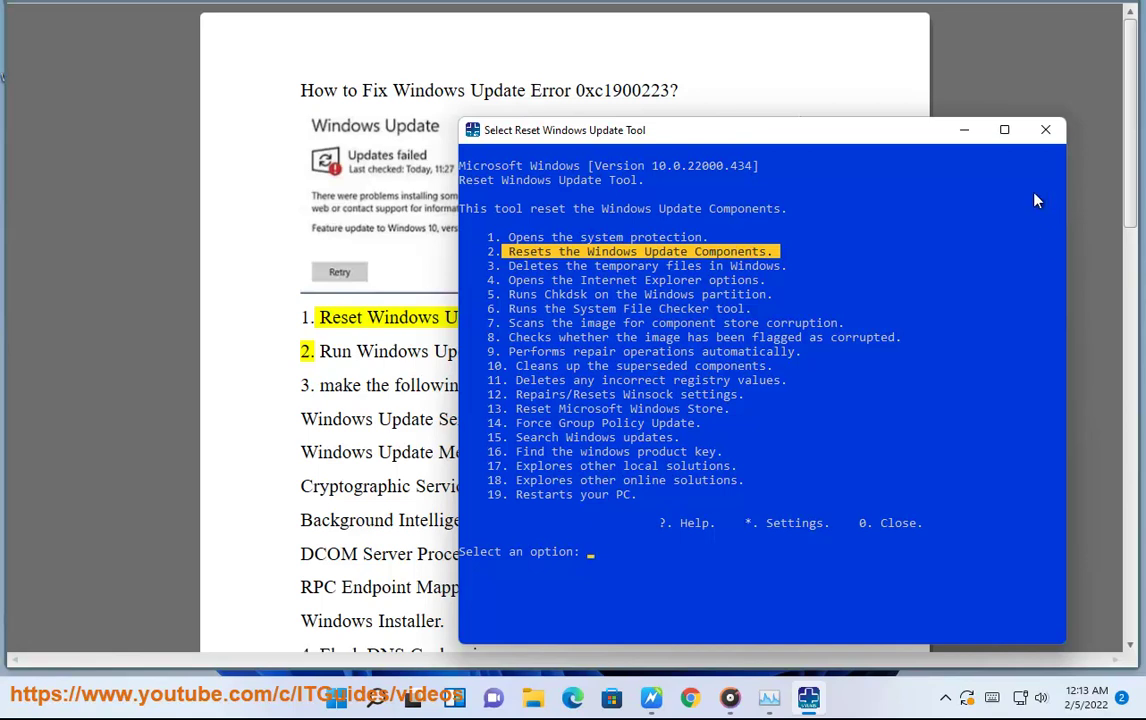
left_click(965, 133)
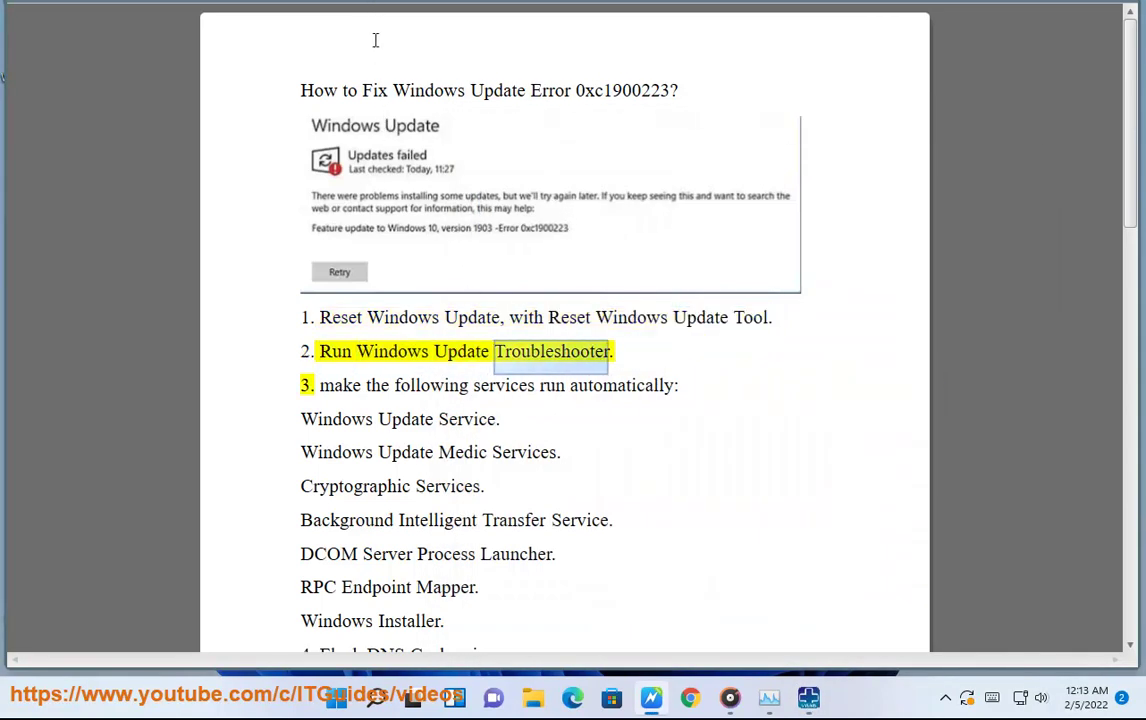
Step: Open Control Panel, search it for "TR", and list all troubleshooting categories
key("super+s")
type("c")
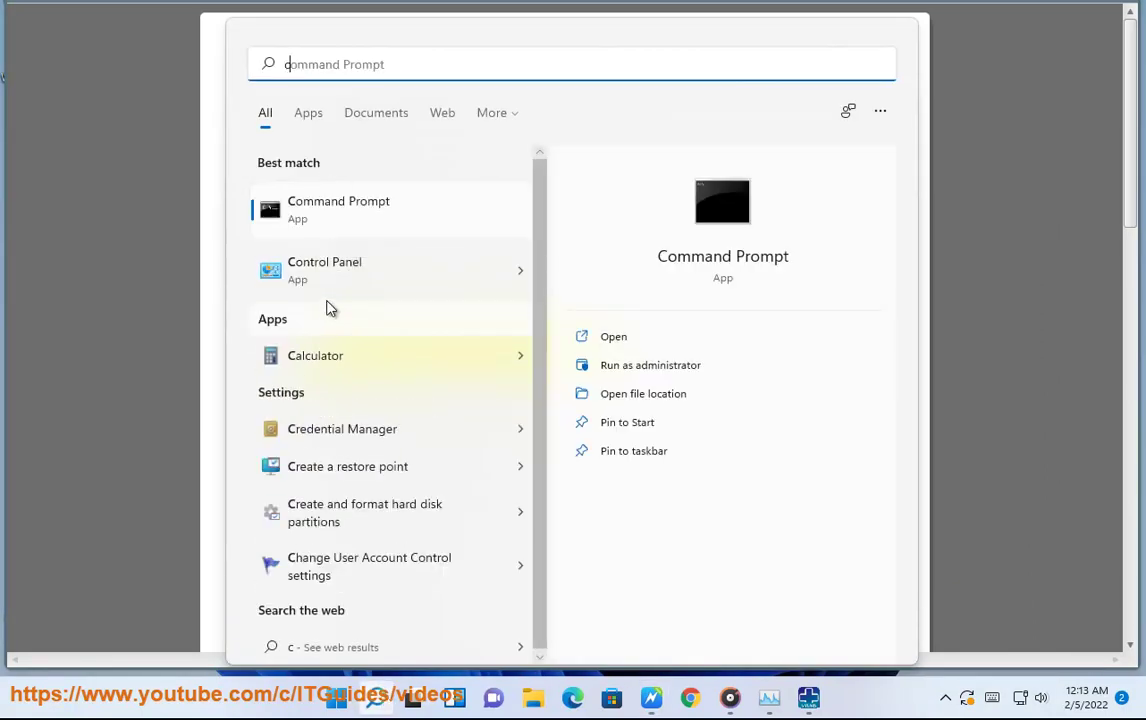
left_click(327, 272)
left_click(793, 129)
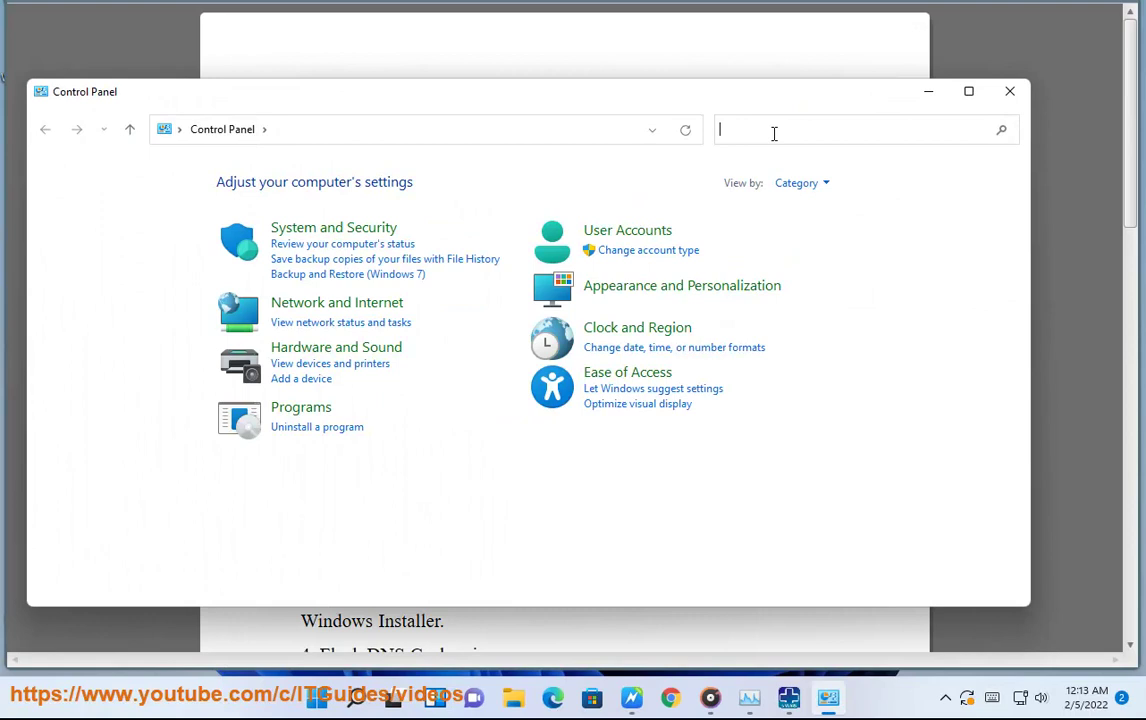
type("TR")
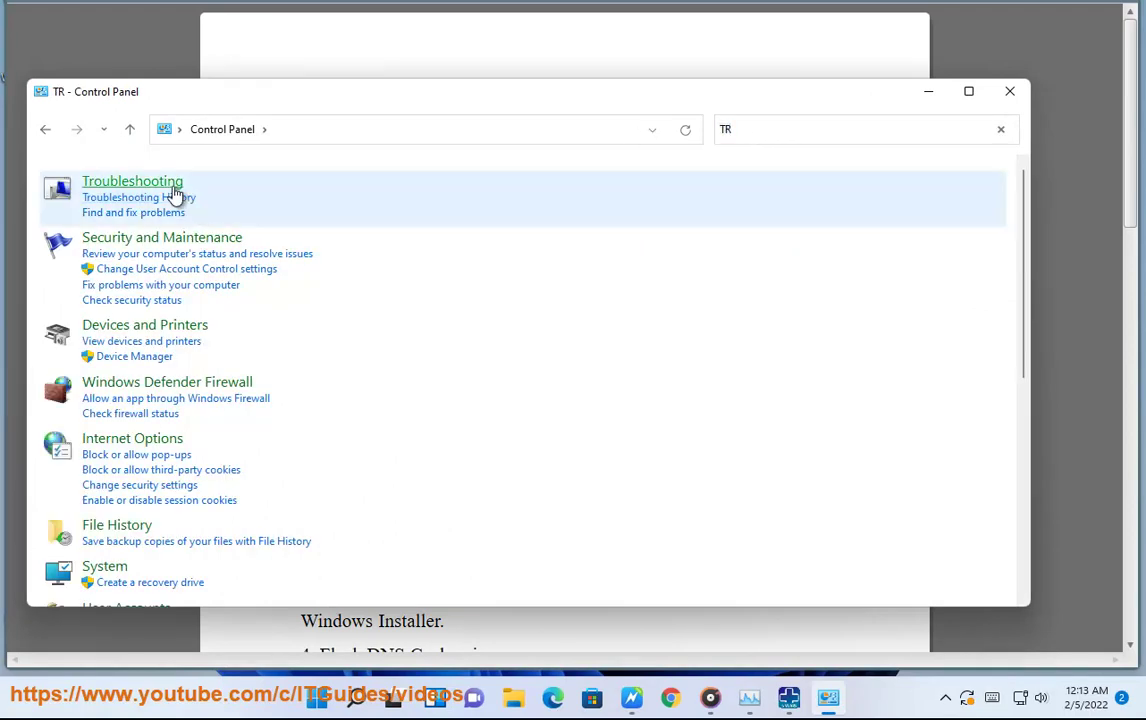
left_click(162, 184)
left_click(80, 206)
Step: Open the Windows Update troubleshooter, view its advanced repair option, and close it along with Control Panel
scroll(141, 450, "down", 1)
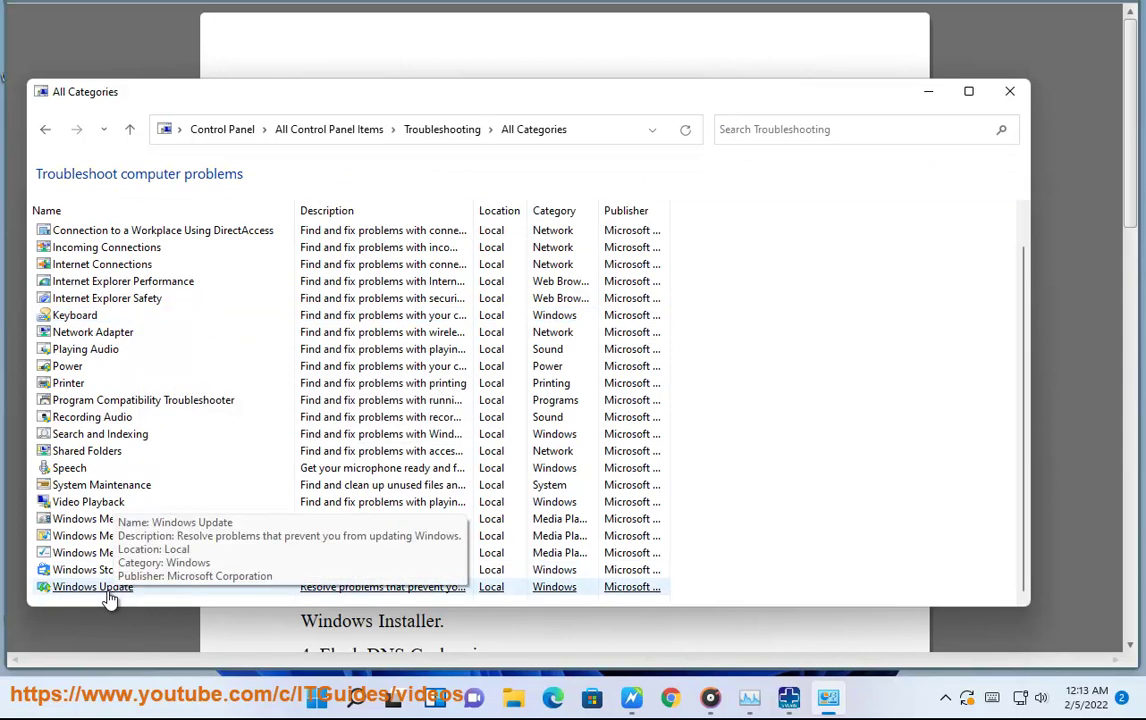
left_click(110, 594)
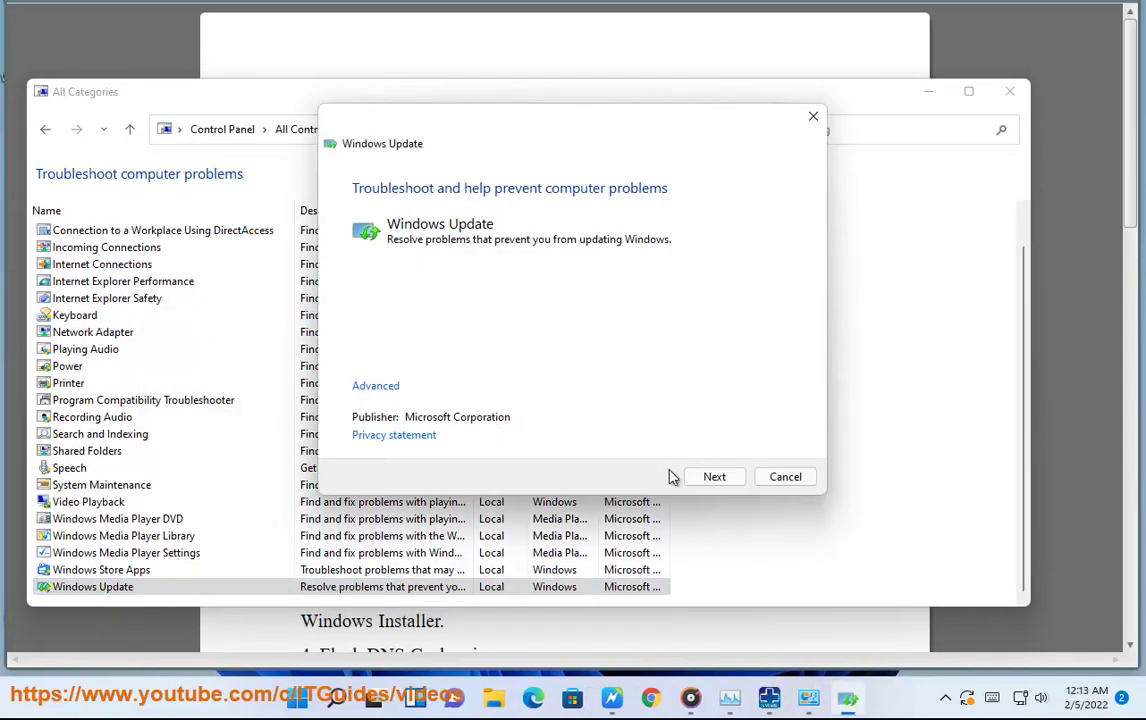
left_click(360, 387)
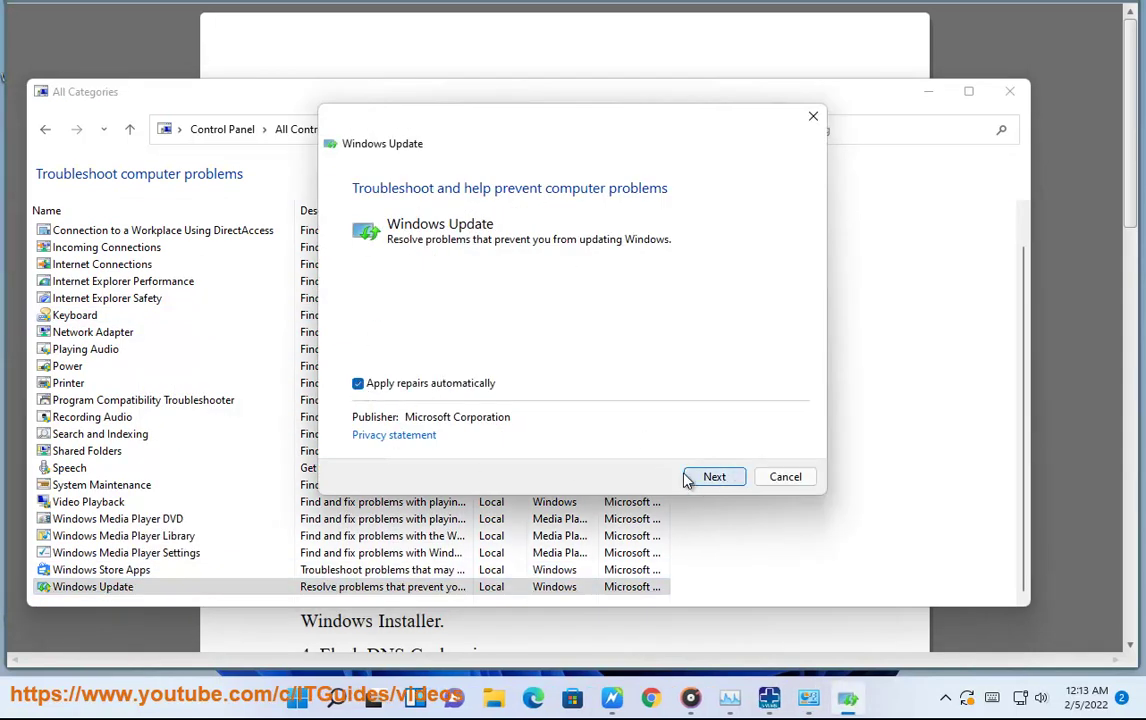
left_click(785, 477)
left_click(1009, 91)
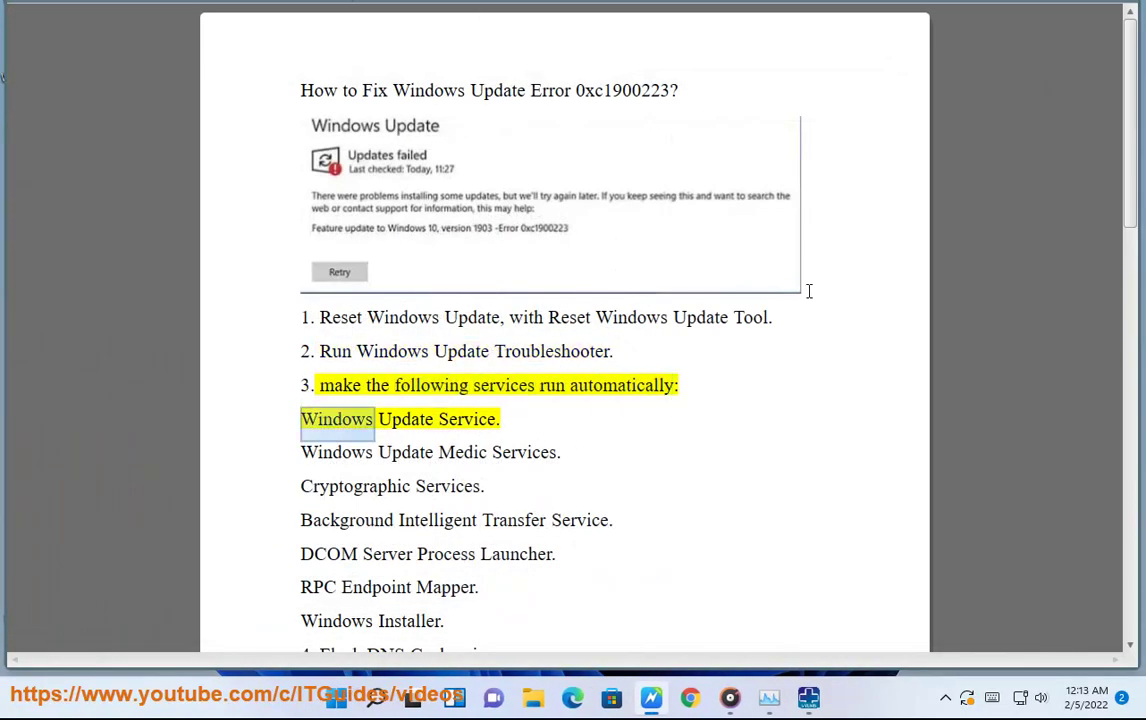
Step: Open the Services app through Windows search and jump to the services starting with W
left_click(368, 703)
type("SER")
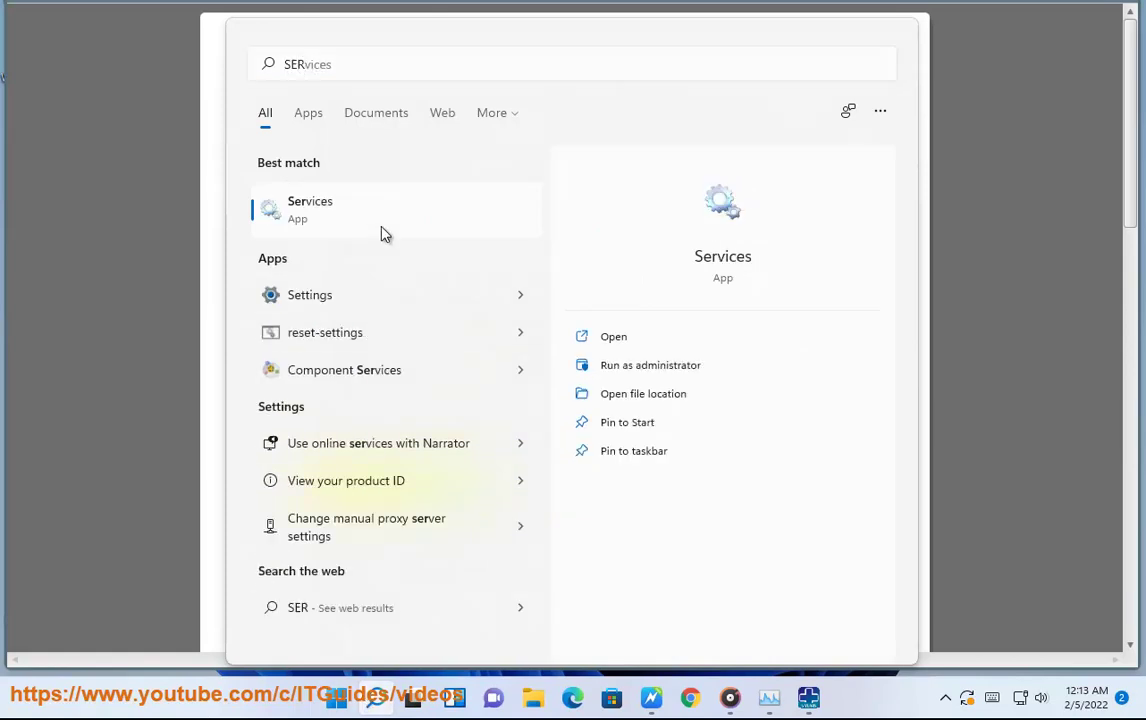
left_click(352, 210)
left_click(652, 362)
key("w")
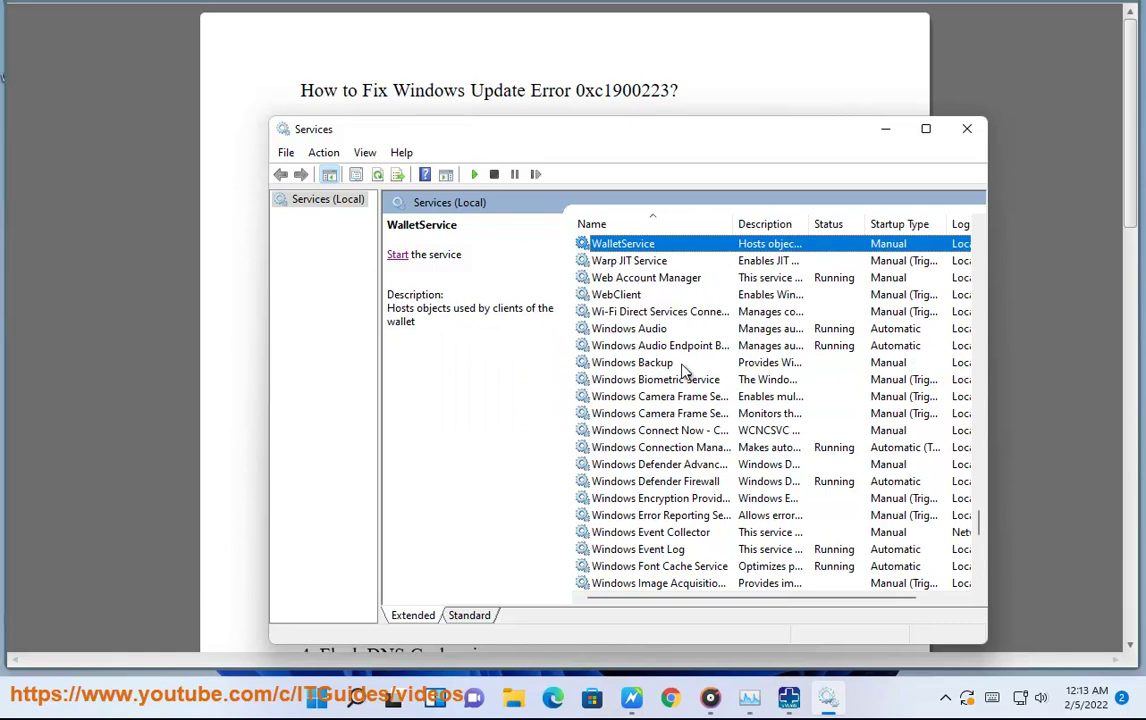
Step: Try setting the Windows Update service's startup type to Automatic, cancel its properties, and close Services
scroll(683, 370, "down", 10)
double_click(600, 396)
left_click(590, 371)
left_click(565, 399)
left_click(503, 457)
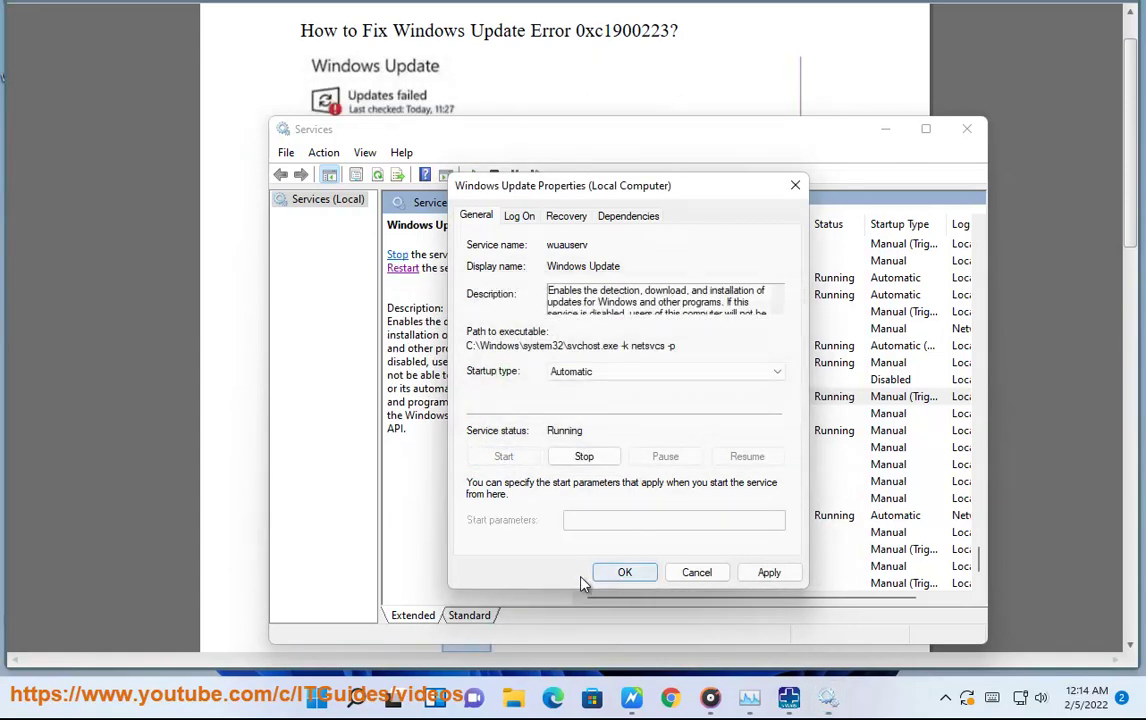
left_click(696, 572)
left_click(964, 128)
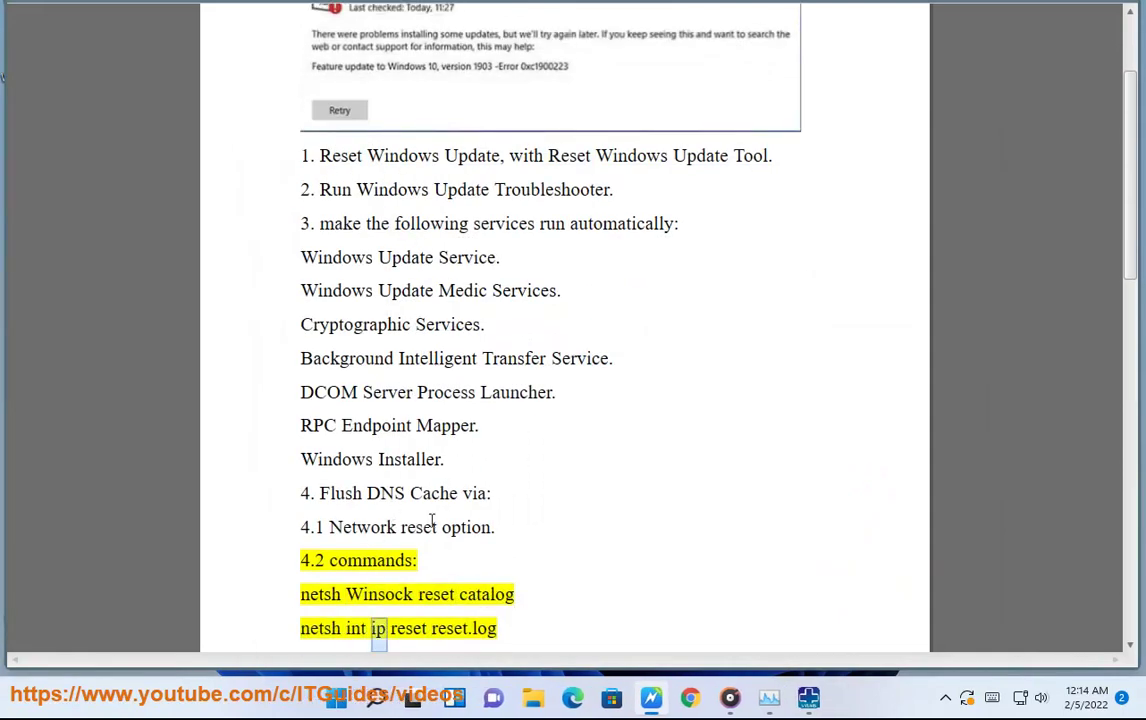
Step: Open Command Prompt as administrator, allow it to make changes, and place its window beside the document's command list
left_click(376, 698)
type("C")
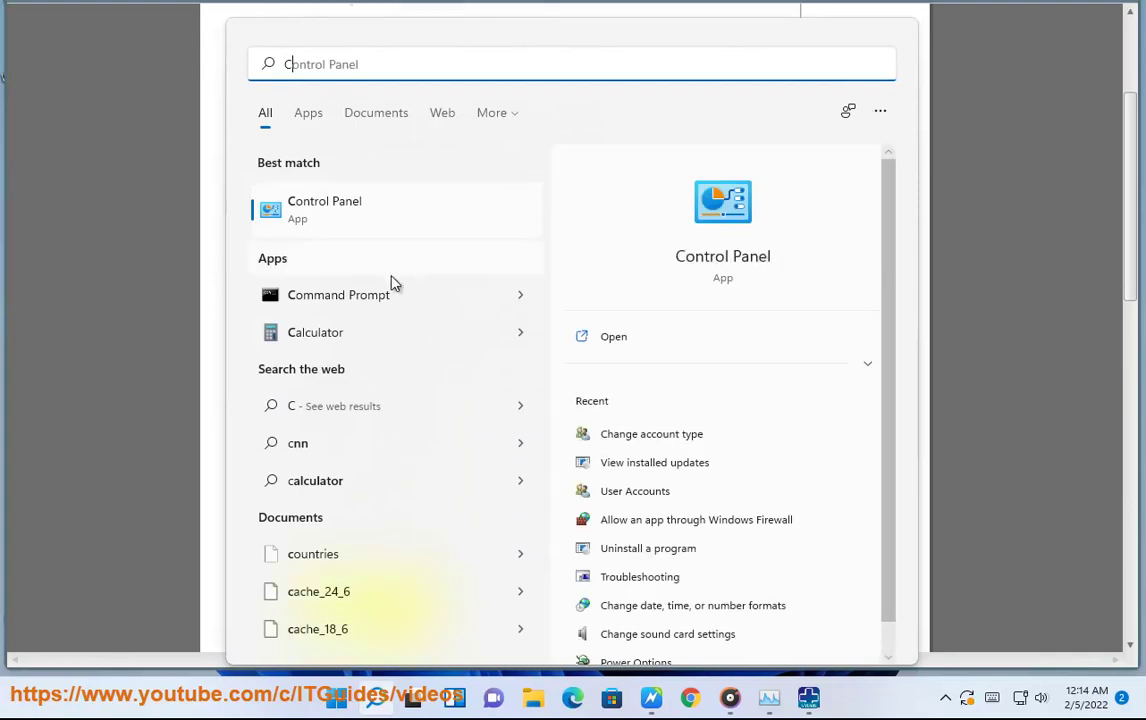
right_click(380, 296)
left_click(450, 322)
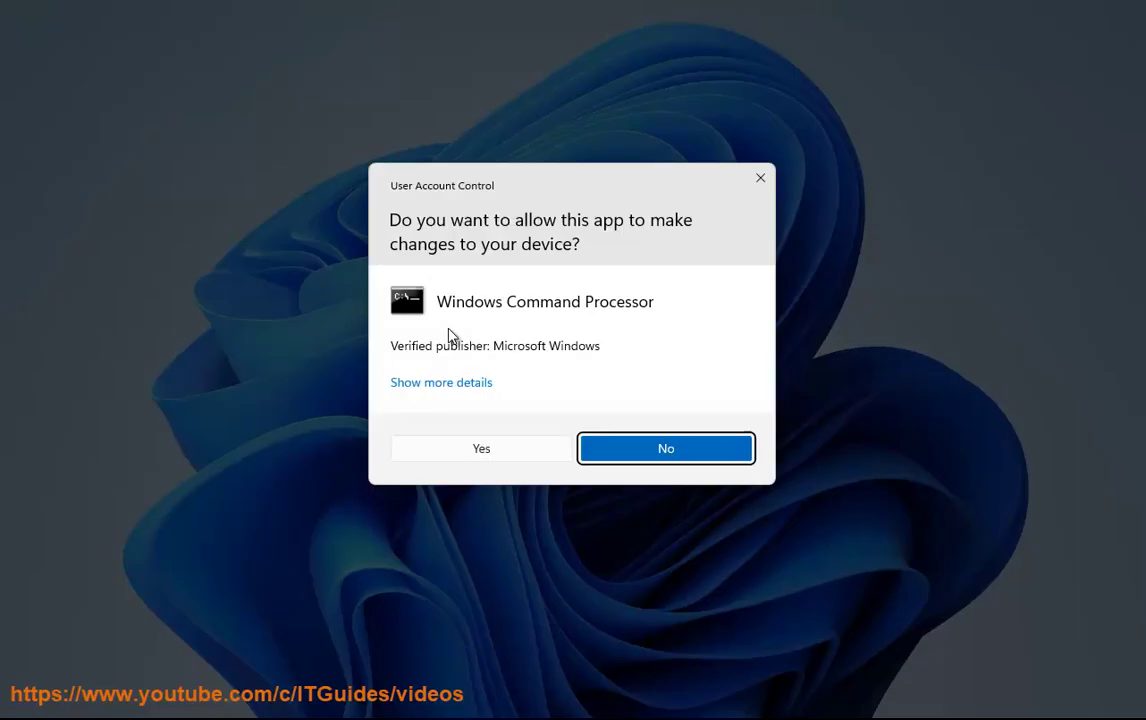
left_click(497, 456)
left_click_drag(391, 5, 825, 200)
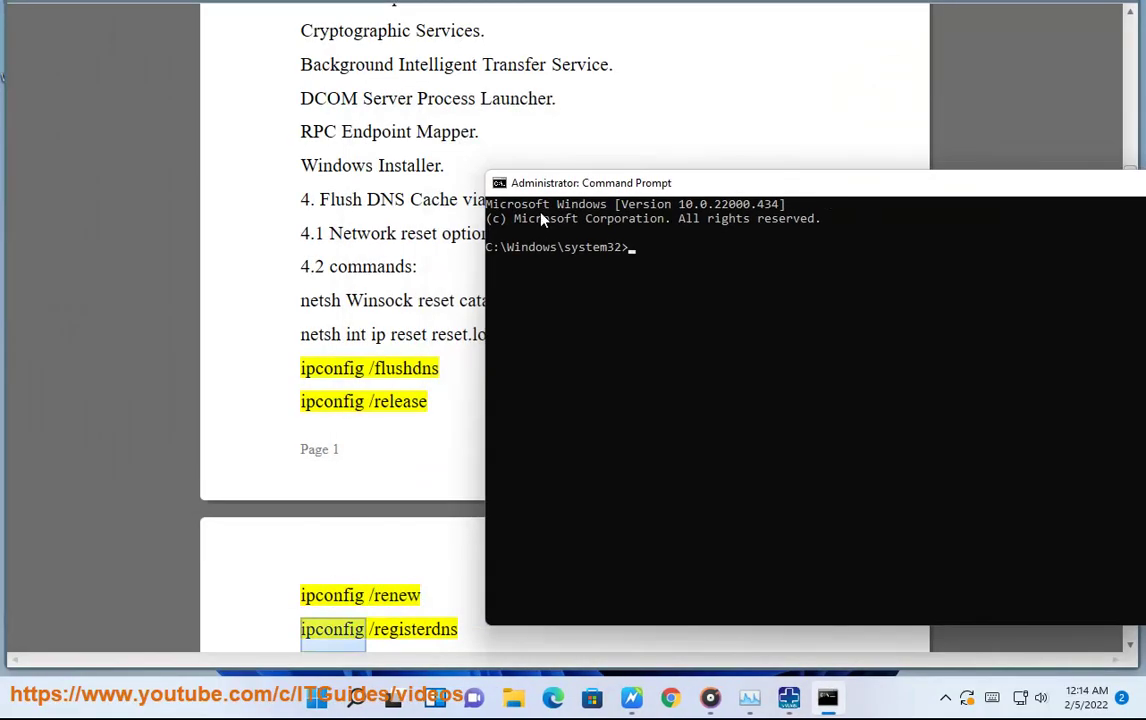
Step: Enter the command SFC SCANNOW in Command Prompt, bring its whole window into view, and clear the line without running it
left_click(388, 333)
scroll(372, 307, "down", 1)
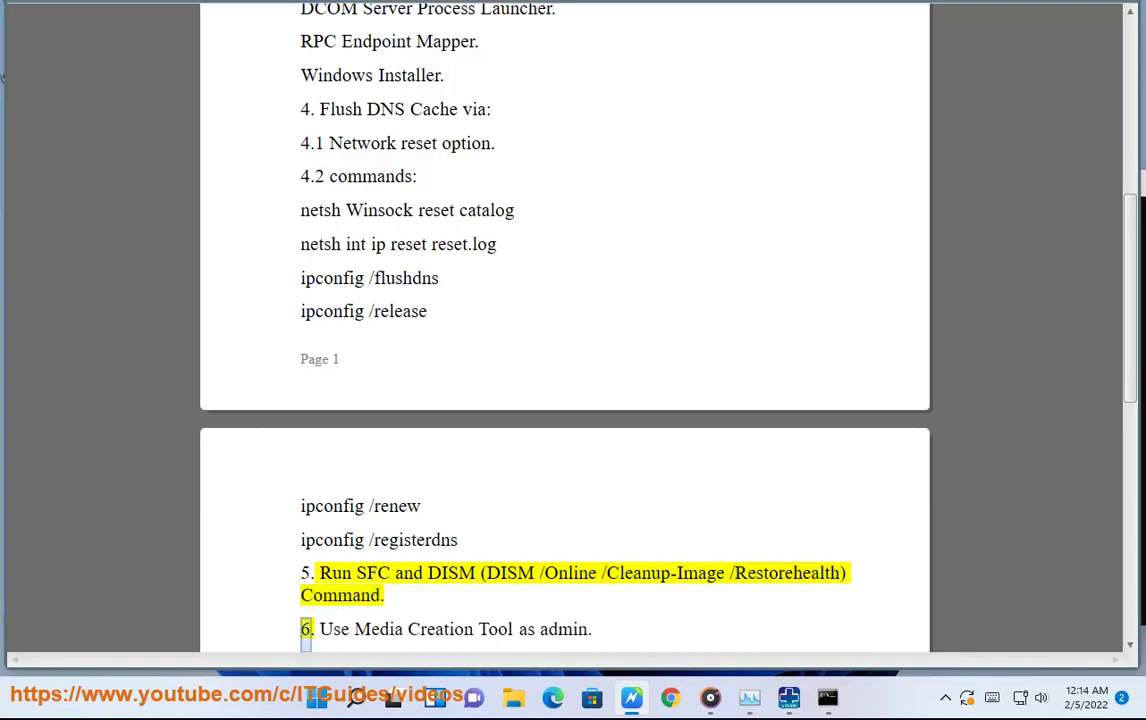
double_click(376, 572)
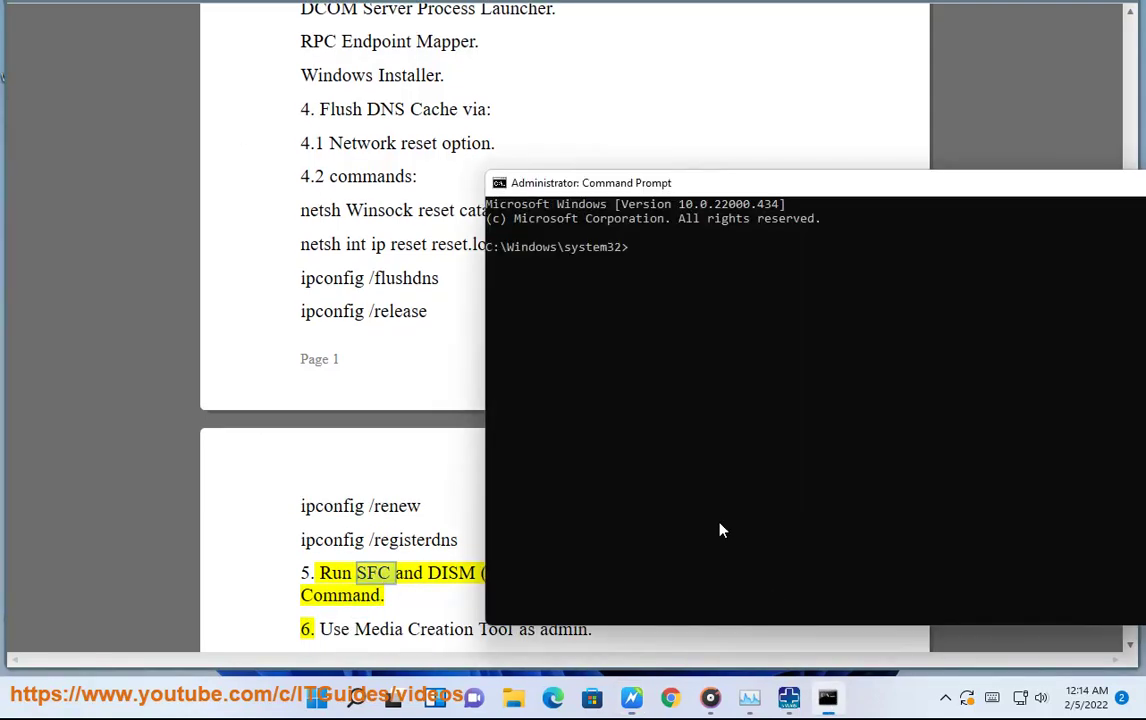
type("SFC SCANNOW....")
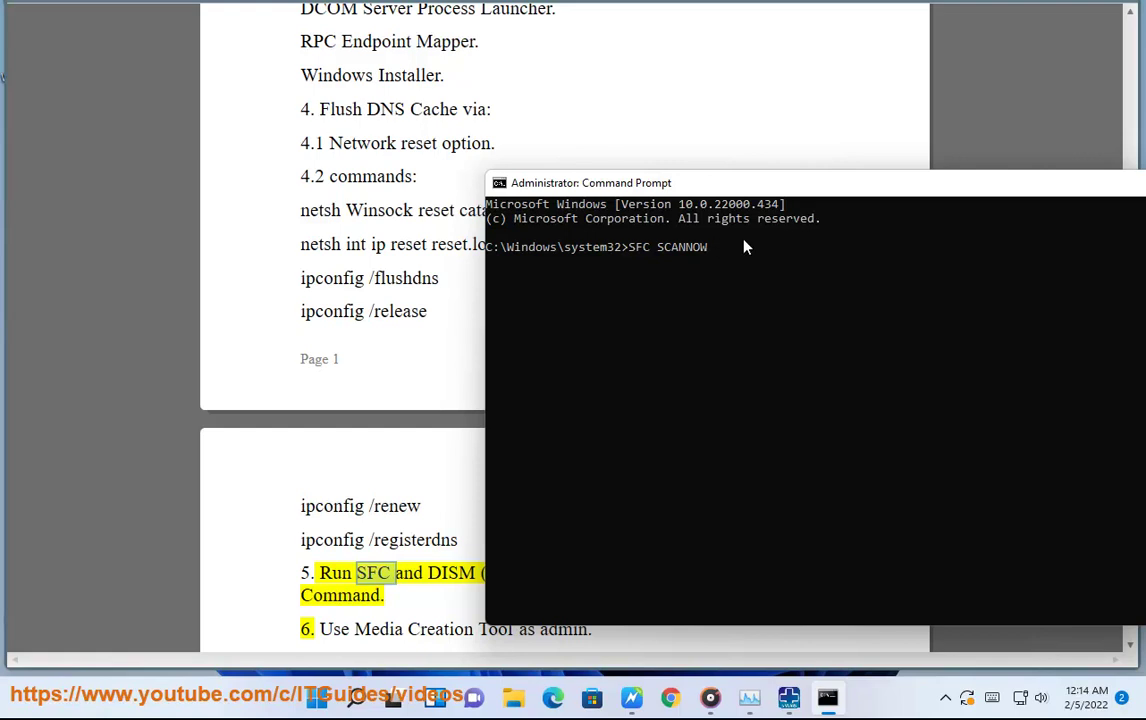
left_click_drag(1026, 187, 746, 187)
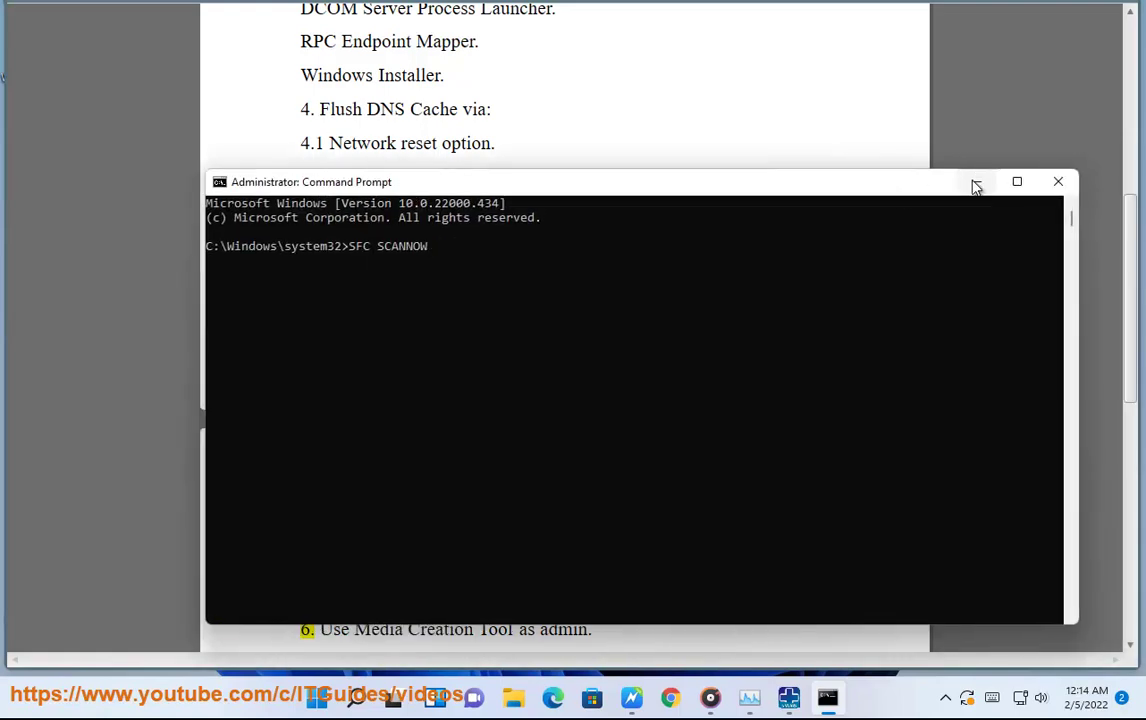
key("BackSpace")
key("BackSpace")
key("BackSpace")
key("BackSpace")
key("BackSpace")
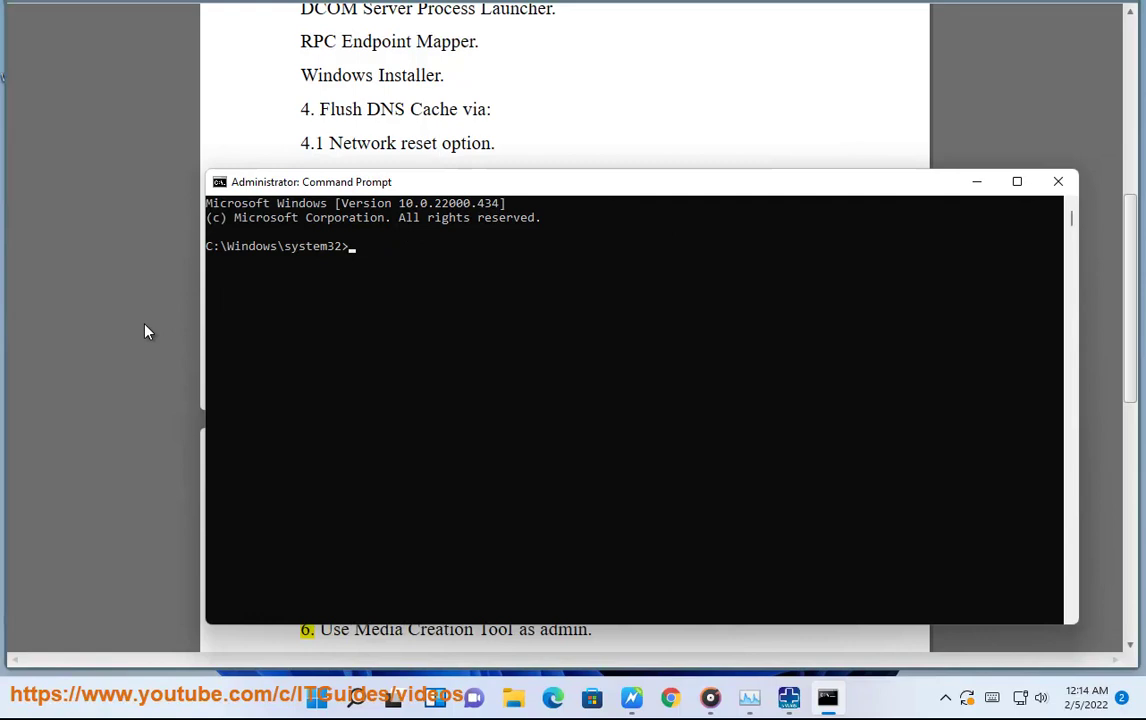
Step: Select the command DISM /Online /Cleanup-Image /Restorehealth within item 5 of the document
left_click(145, 332)
left_click(481, 575)
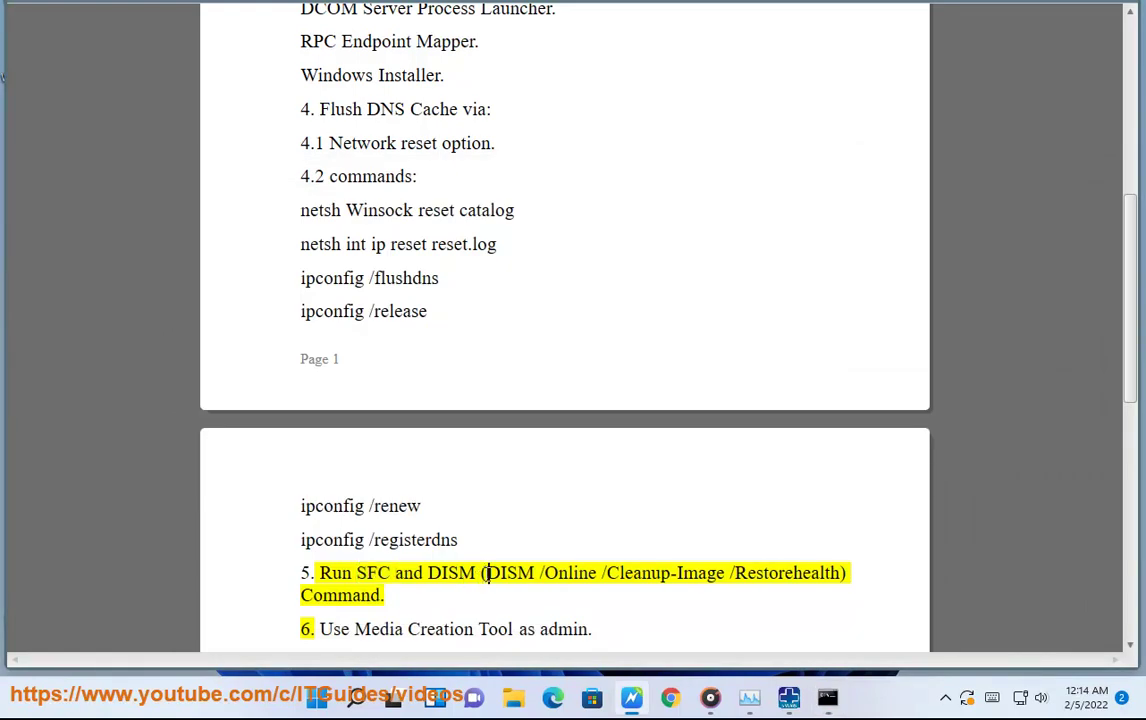
left_click_drag(488, 575, 832, 573)
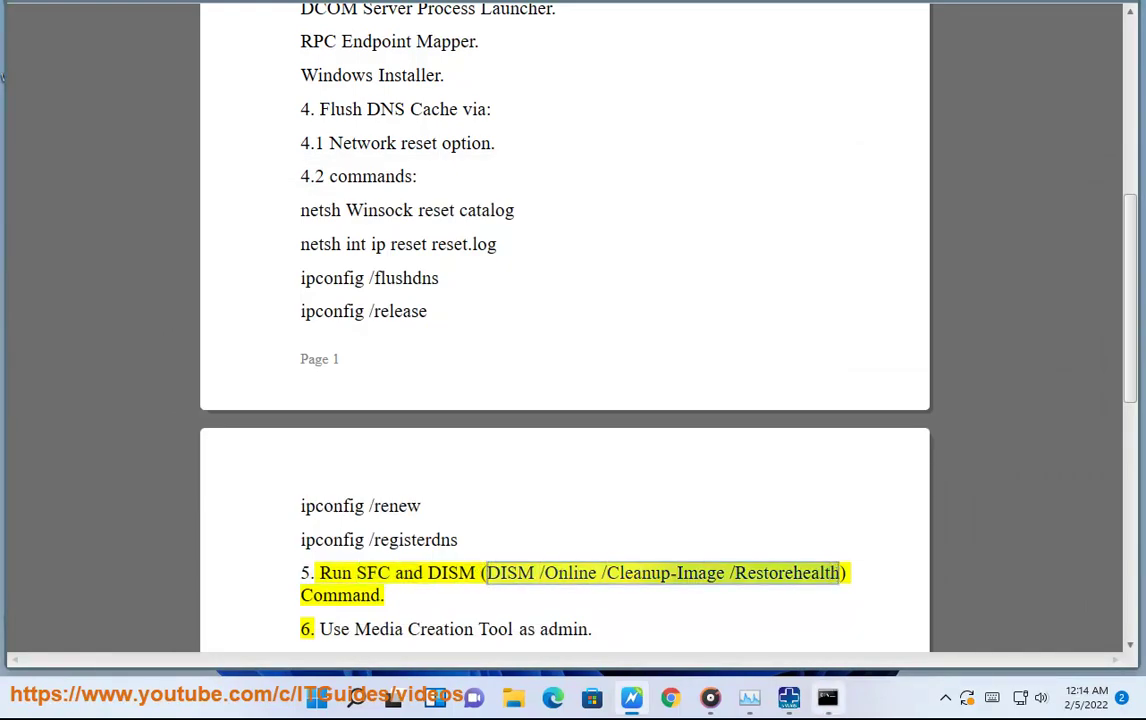
key("alt+Tab")
type("Reset Windows Update Tool")
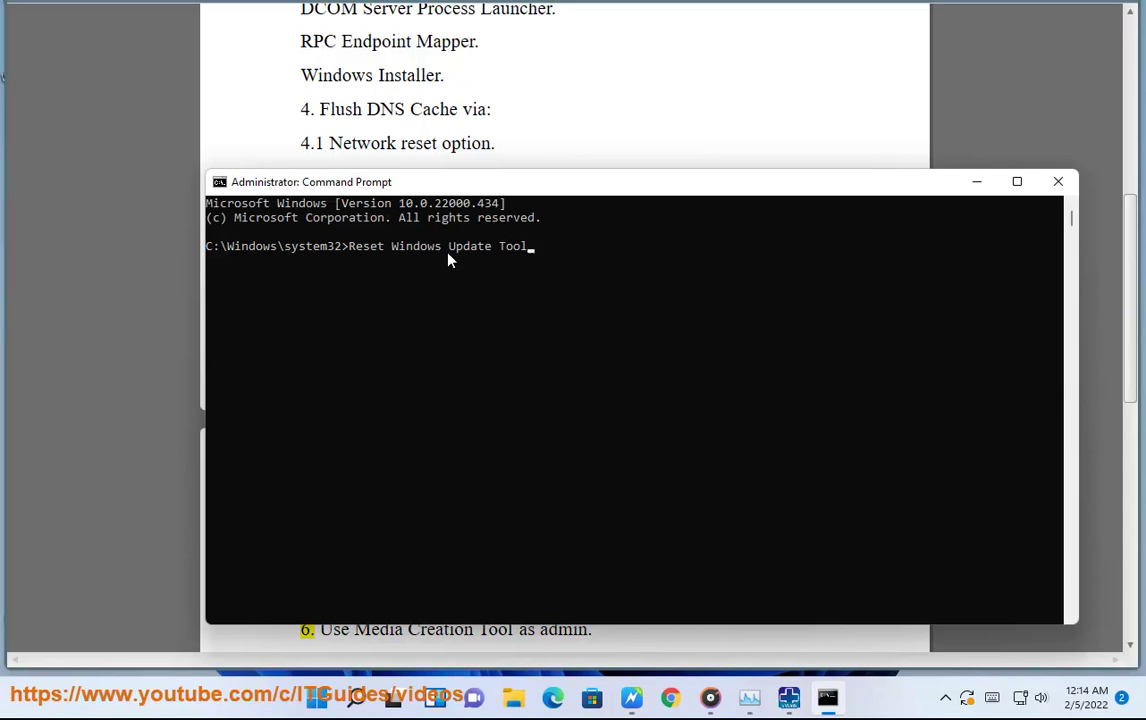
key("BackSpace")
key("BackSpace")
key("BackSpace")
key("BackSpace")
key("BackSpace")
key("BackSpace")
key("BackSpace")
key("BackSpace")
key("BackSpace")
key("BackSpace")
key("BackSpace")
key("BackSpace")
key("BackSpace")
key("BackSpace")
key("BackSpace")
key("BackSpace")
key("BackSpace")
Step: Copy the selected DISM /Online /Cleanup-Image /Restorehealth command from the document, paste it into Command Prompt, and minimize that window
key("alt+Tab")
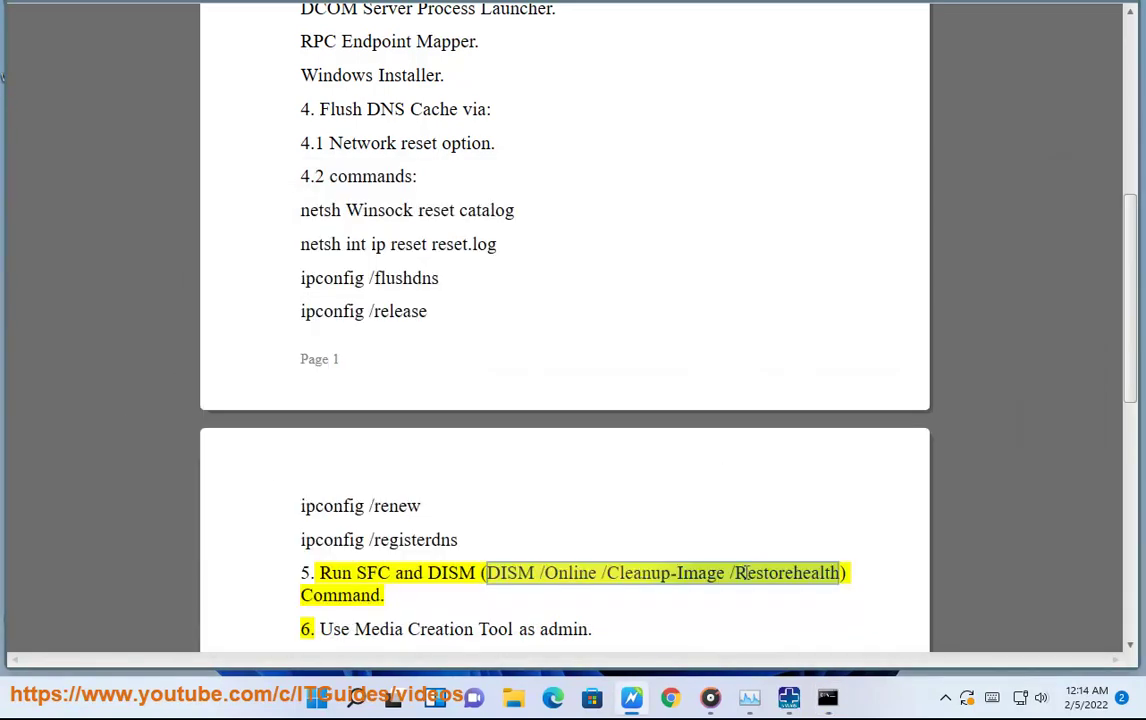
right_click(745, 573)
left_click(790, 535)
key("alt+Tab")
key("ctrl+v")
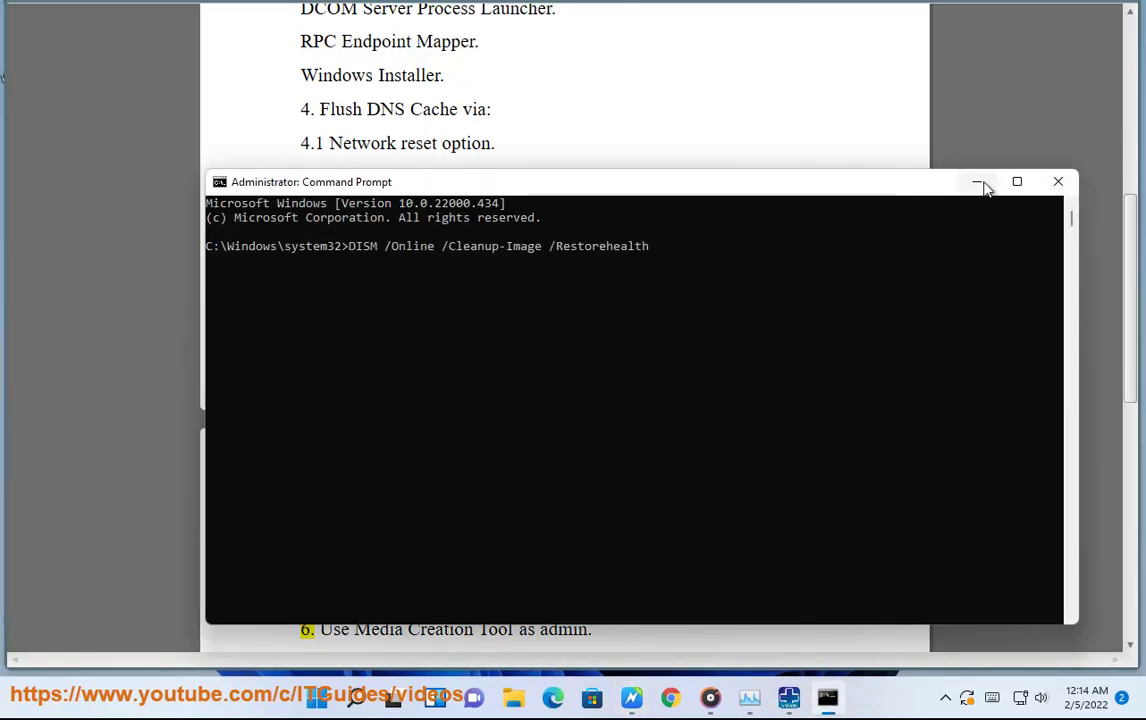
left_click(980, 182)
Step: Highlight the document's Network reset option, then open that option in Windows Settings under the advanced network settings
left_click_drag(464, 541, 227, 211)
left_click(462, 290)
left_click_drag(493, 146, 326, 146)
left_click(318, 699)
left_click(800, 172)
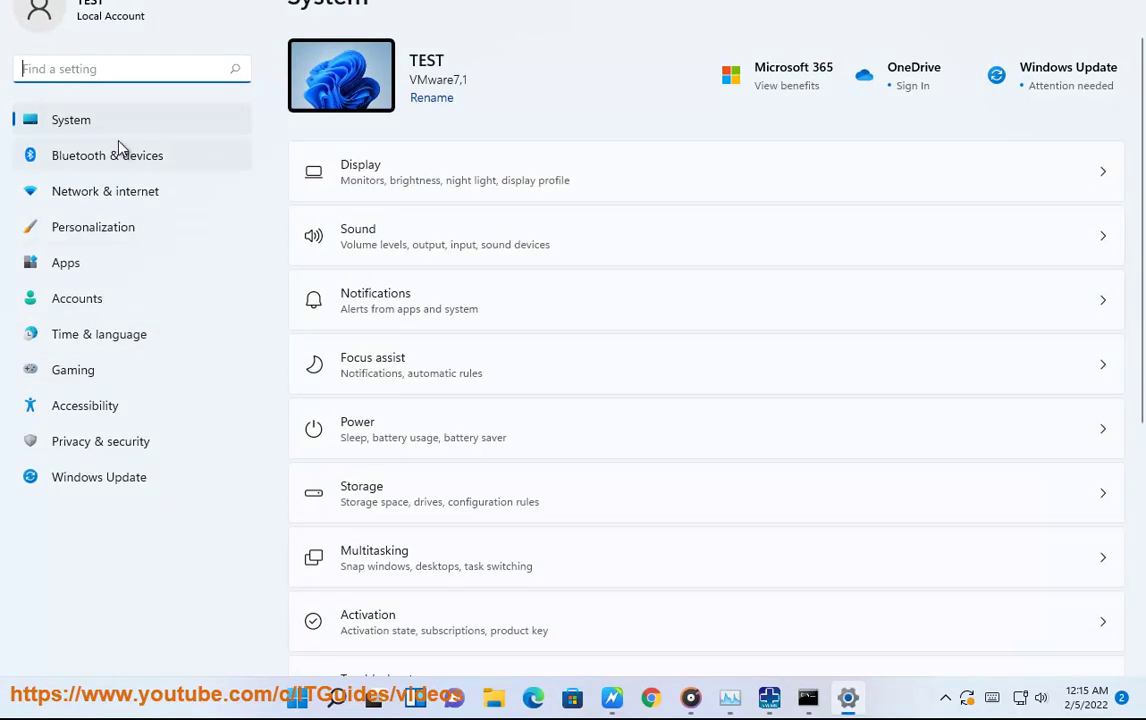
left_click(143, 191)
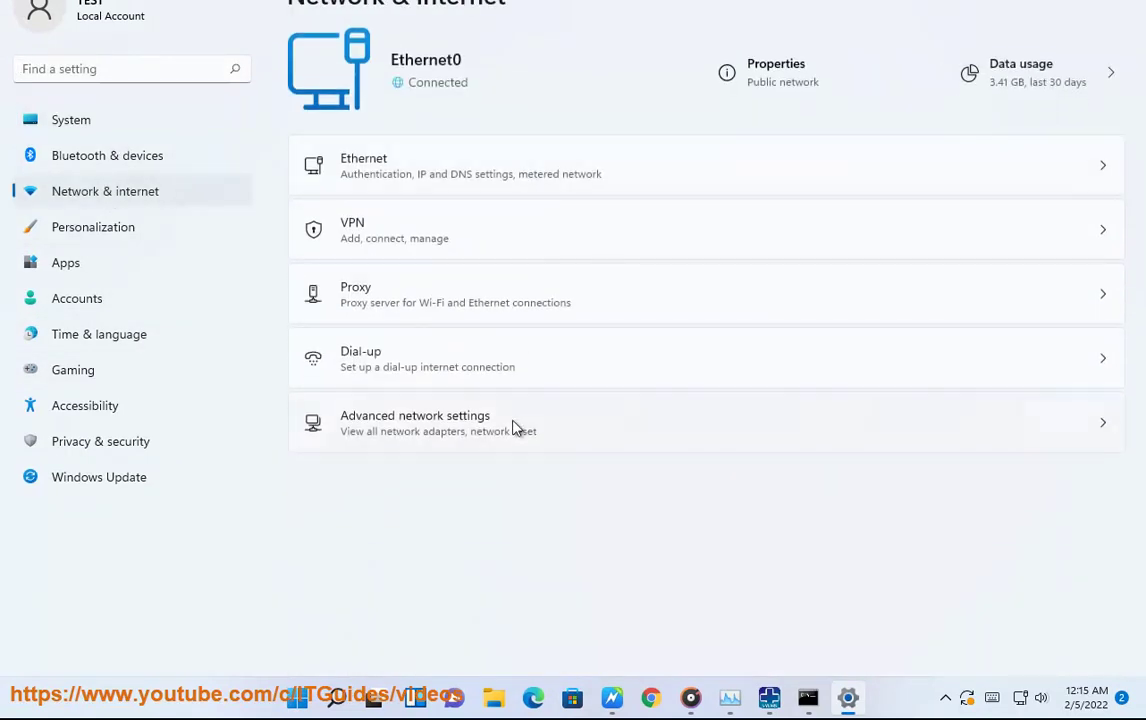
left_click(486, 442)
left_click(612, 347)
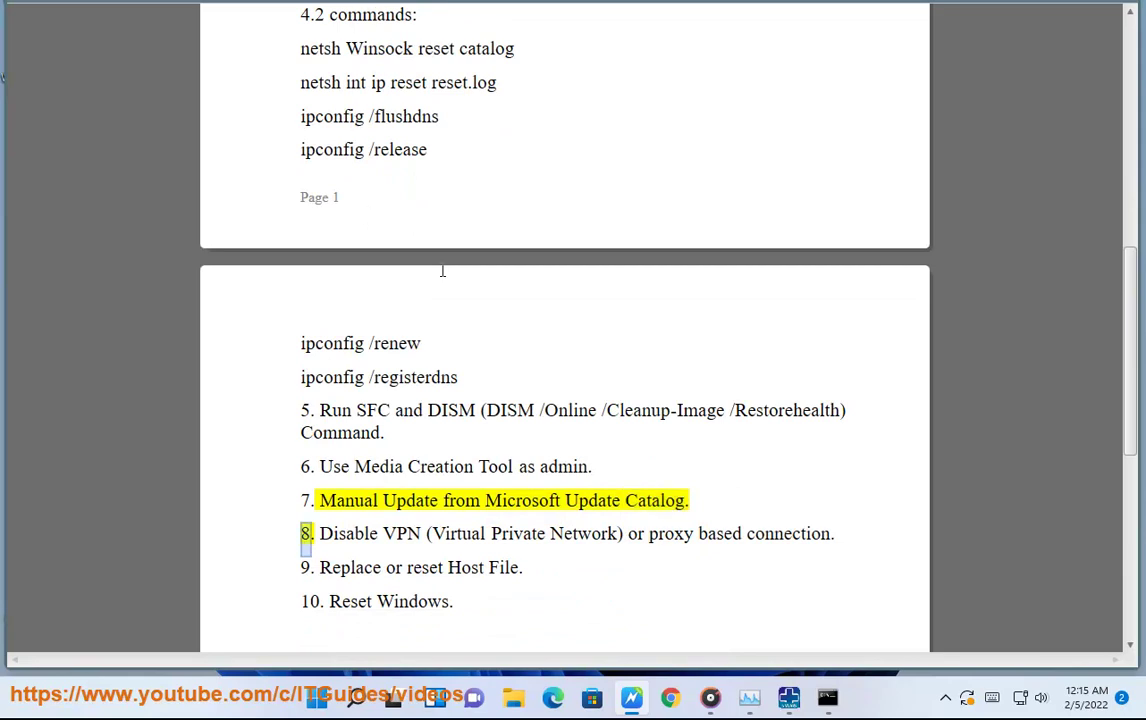
Step: Copy "Media Creation Tool" from item 6 of the document and search Google for it in Chrome
left_click_drag(475, 467, 355, 467)
key("ctrl+c")
left_click(670, 697)
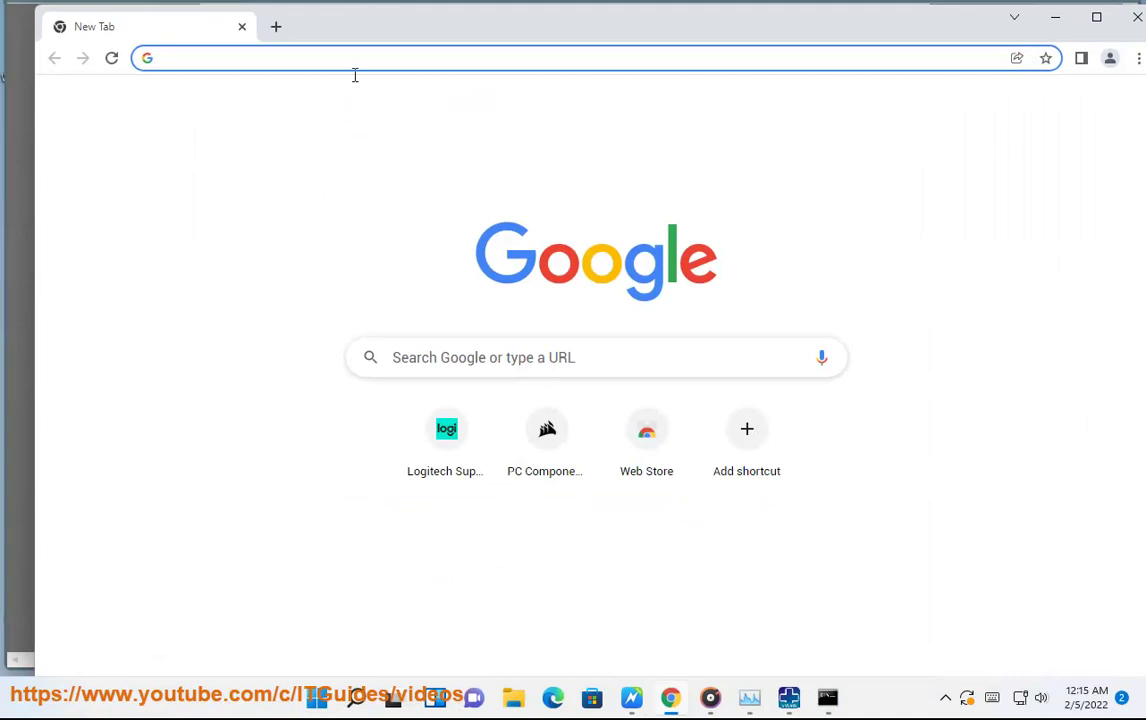
key("ctrl+v")
key("Return")
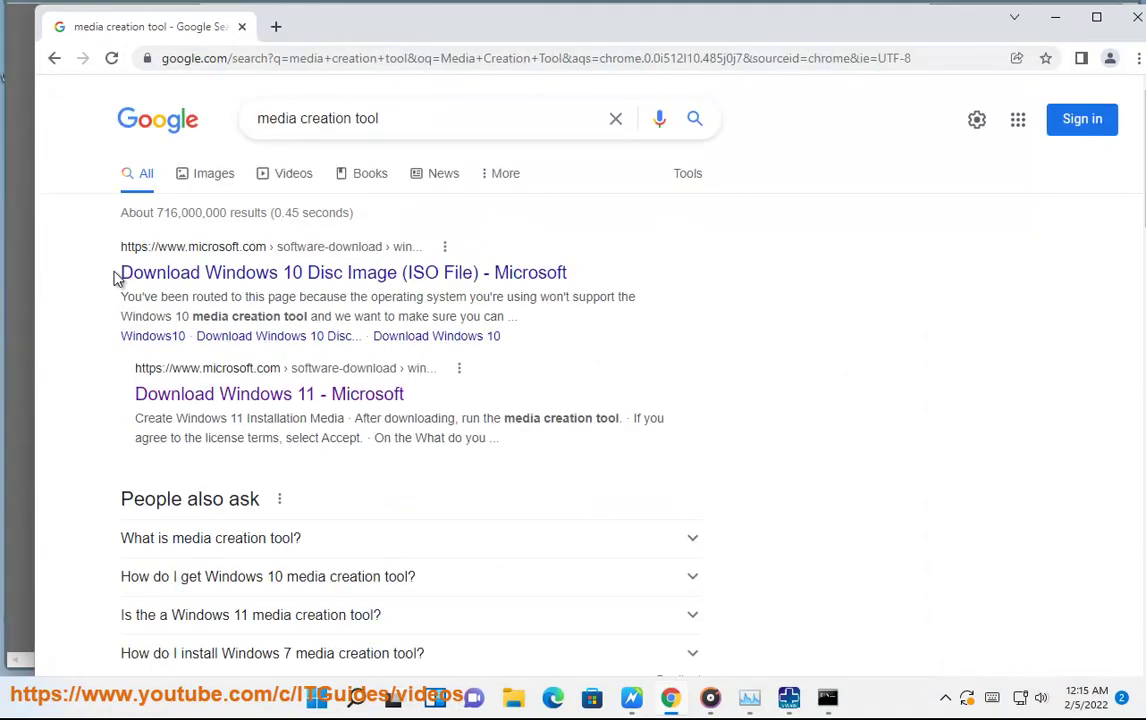
Step: Highlight the Microsoft Windows download results and the media creation tool description, and minimize the browser
left_click_drag(121, 274, 511, 389)
left_click_drag(325, 316, 173, 317)
left_click(1060, 16)
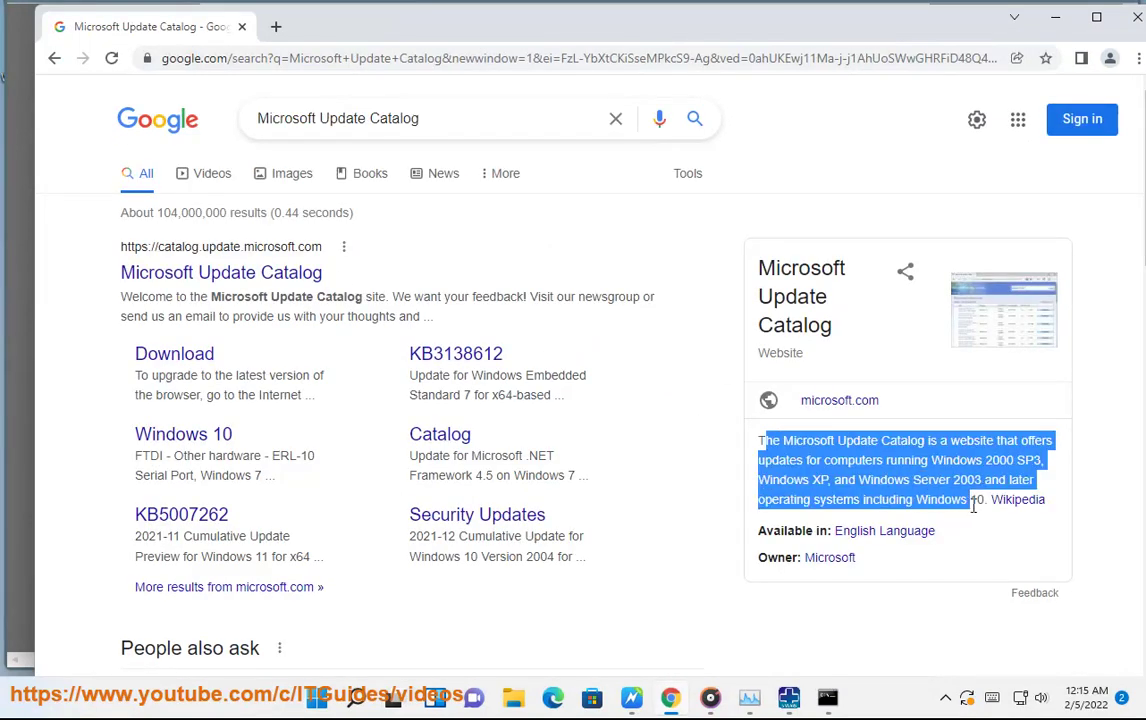
Step: Review the Microsoft Update Catalog description in the Google results, highlight the word "updates", and minimize the browser
left_click(851, 463)
double_click(782, 461)
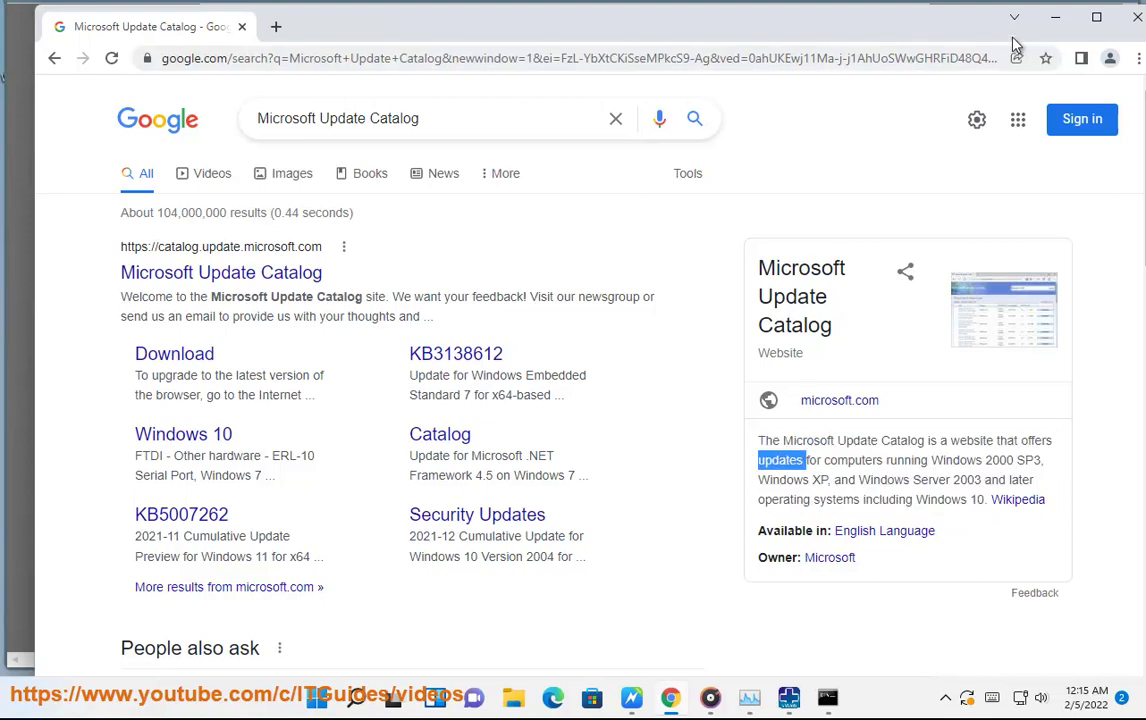
left_click(1055, 17)
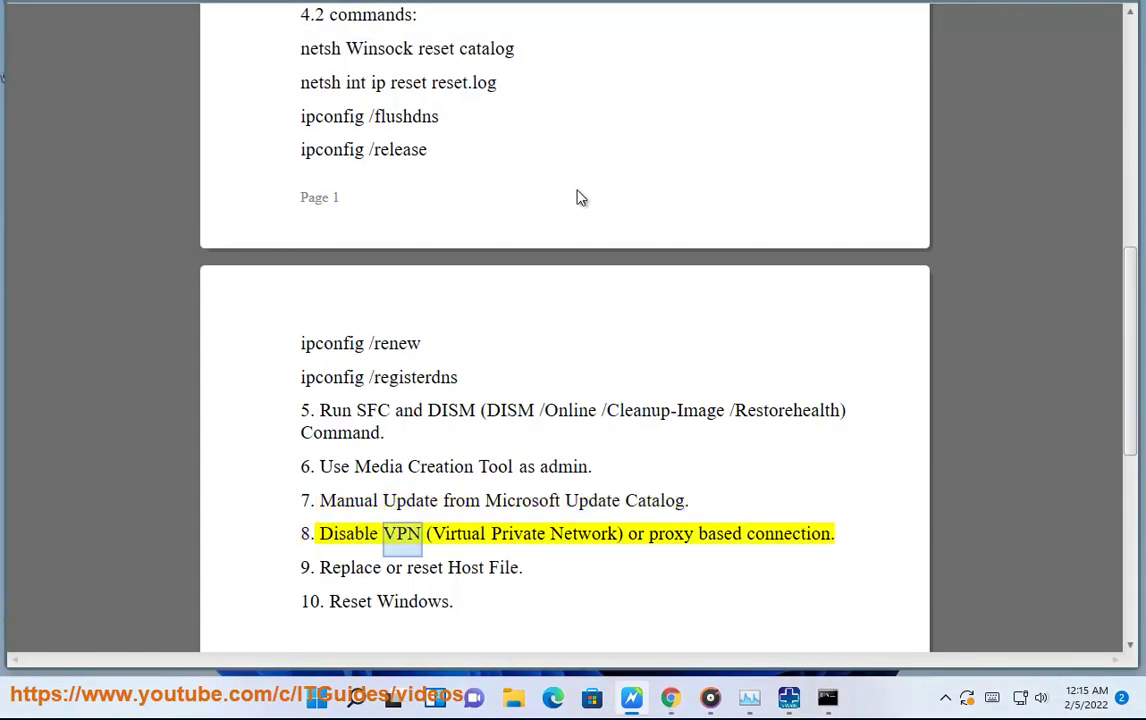